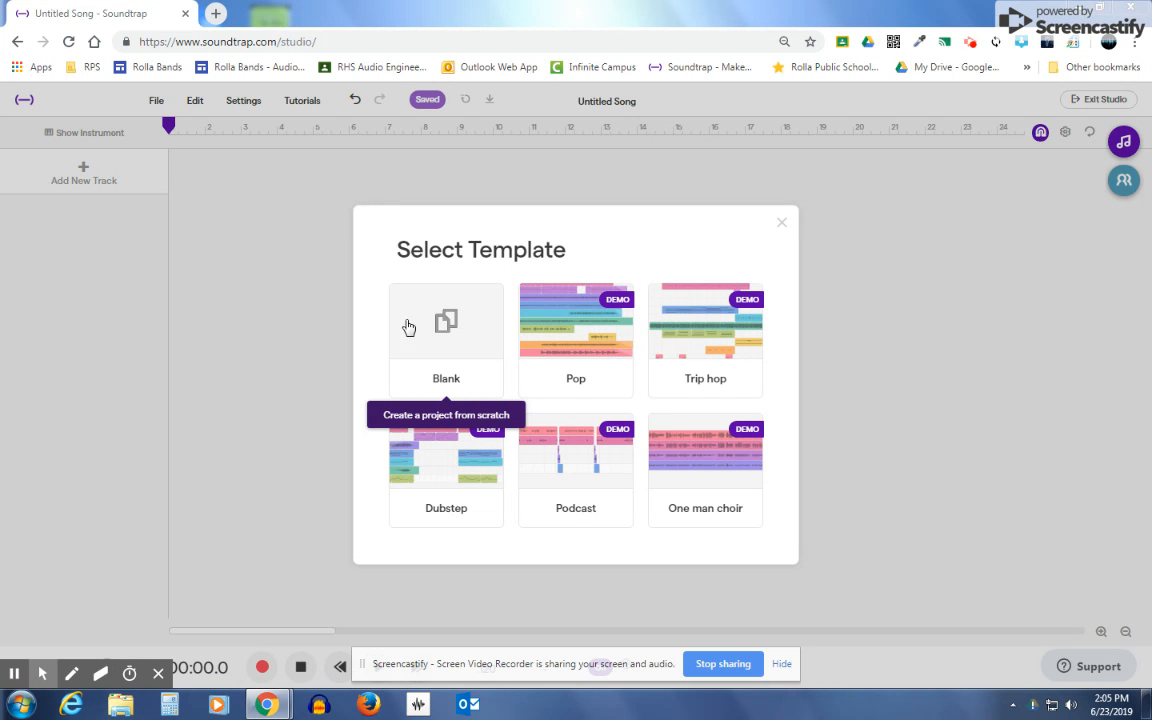
# Step: Create a blank project and start a drum track with the Patterns BeatMaker
pyautogui.click(444, 321)
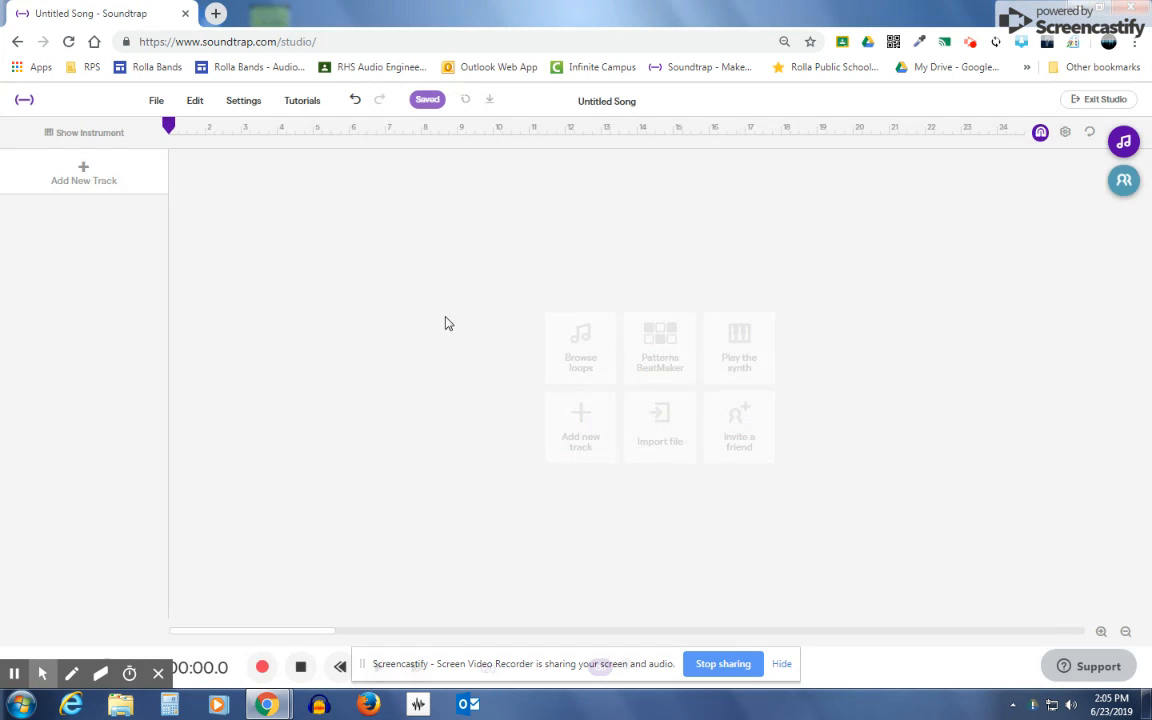
pyautogui.click(657, 347)
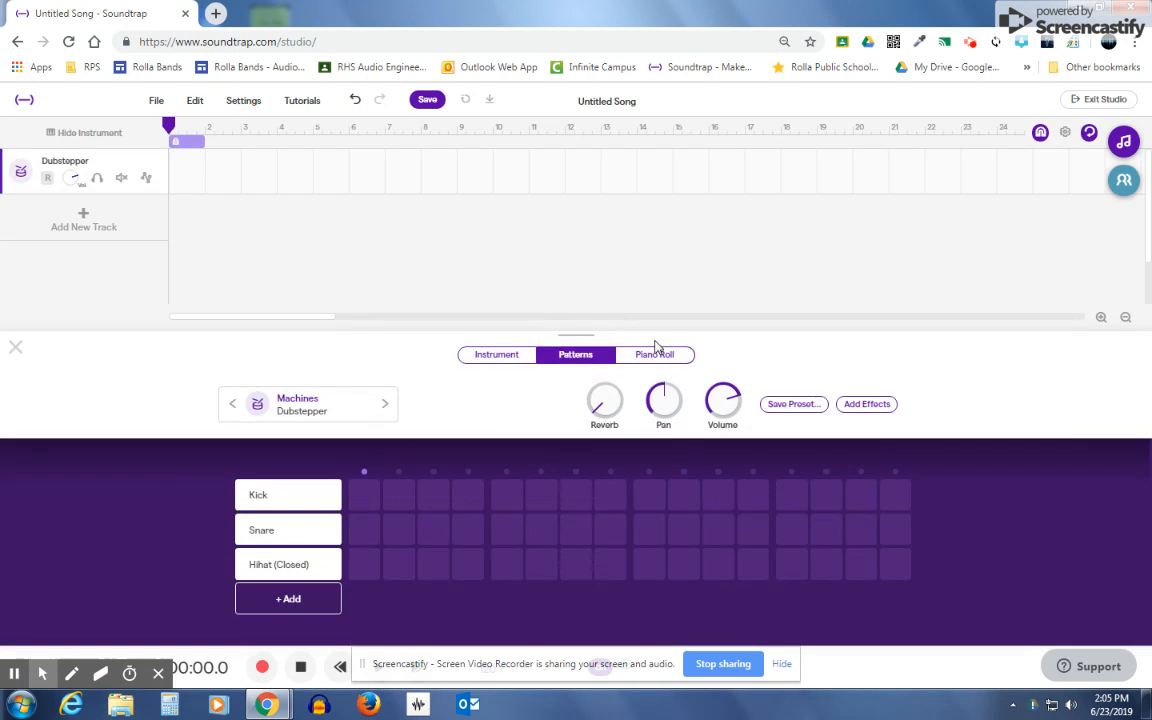
# Step: Browse the Kits and Processed categories in the drum instrument presets, keeping the Dubstepper preset
pyautogui.click(302, 412)
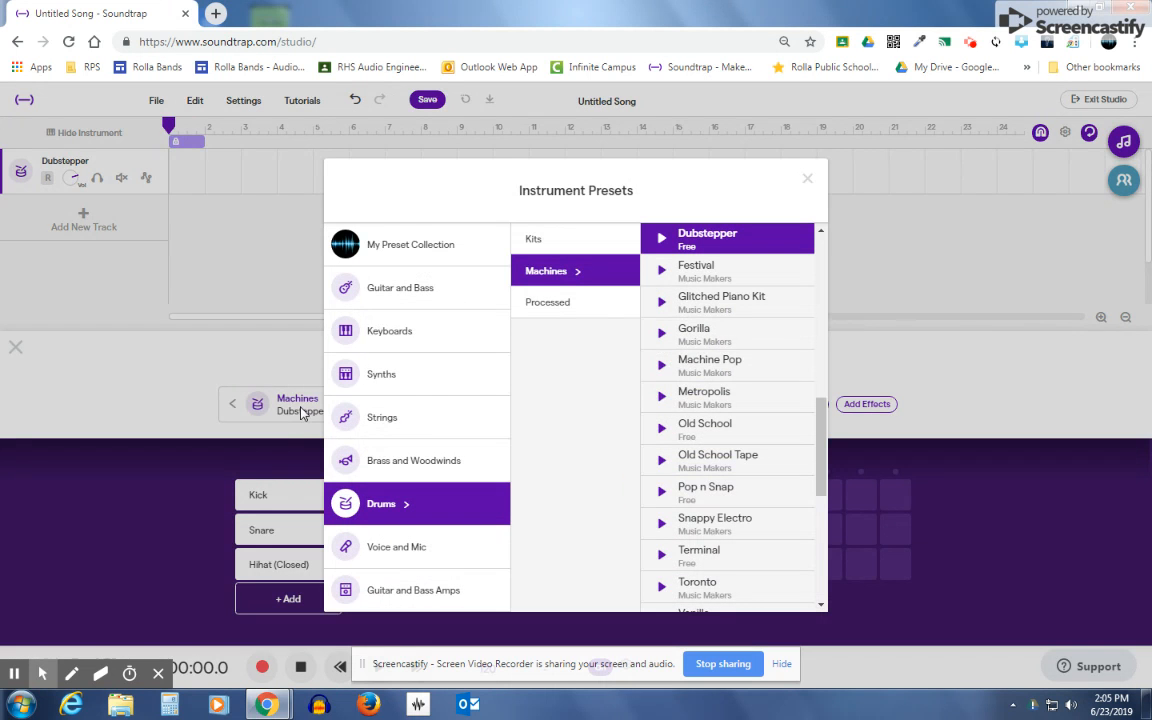
pyautogui.click(540, 240)
pyautogui.click(550, 302)
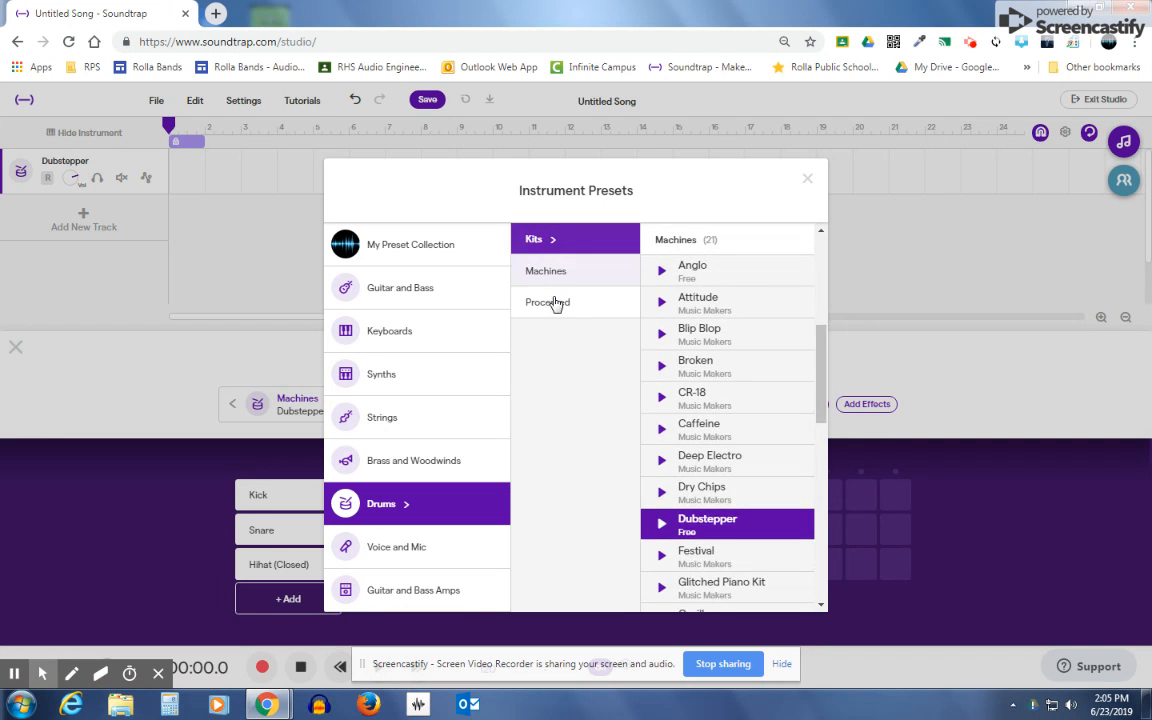
pyautogui.click(808, 178)
# Step: Add a Hihat (Open) row to the pattern and view the drum sounds available for it
pyautogui.moveTo(318, 502)
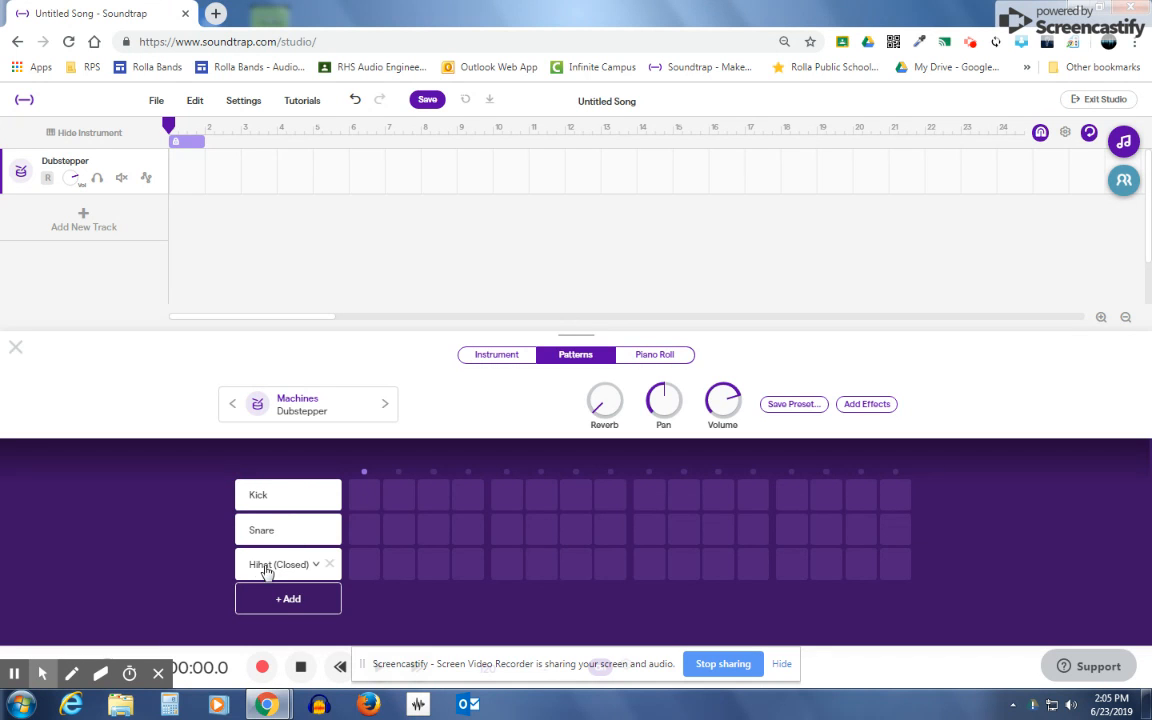
pyautogui.click(287, 600)
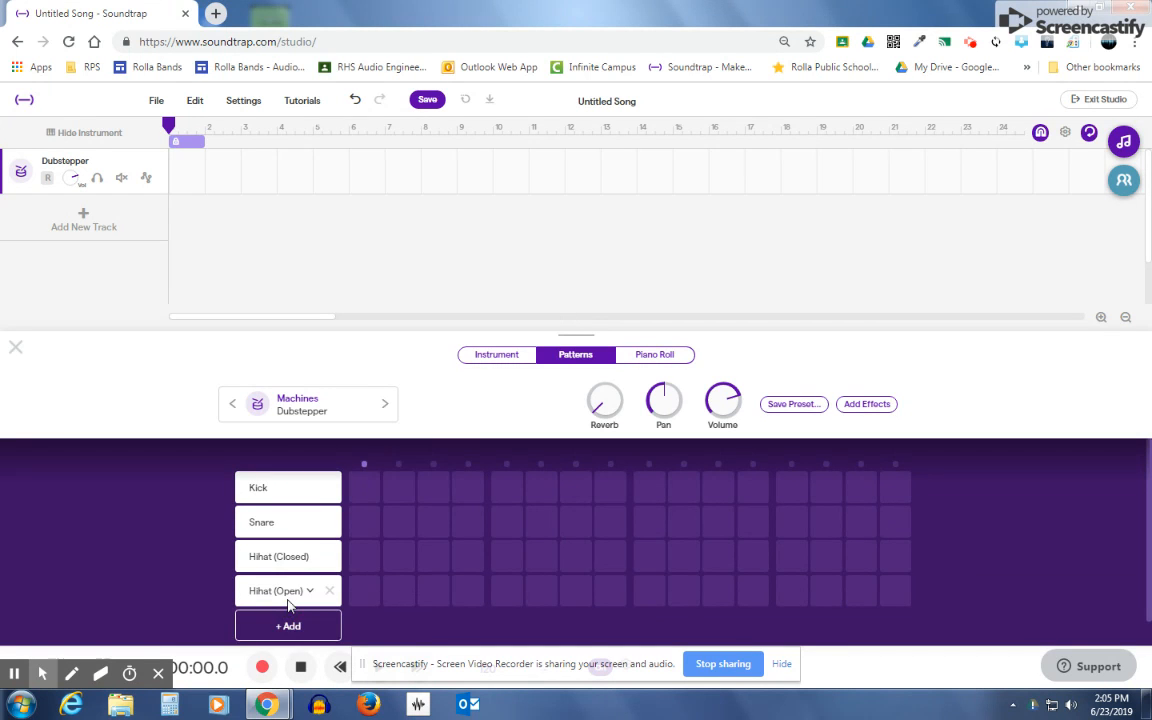
pyautogui.click(285, 600)
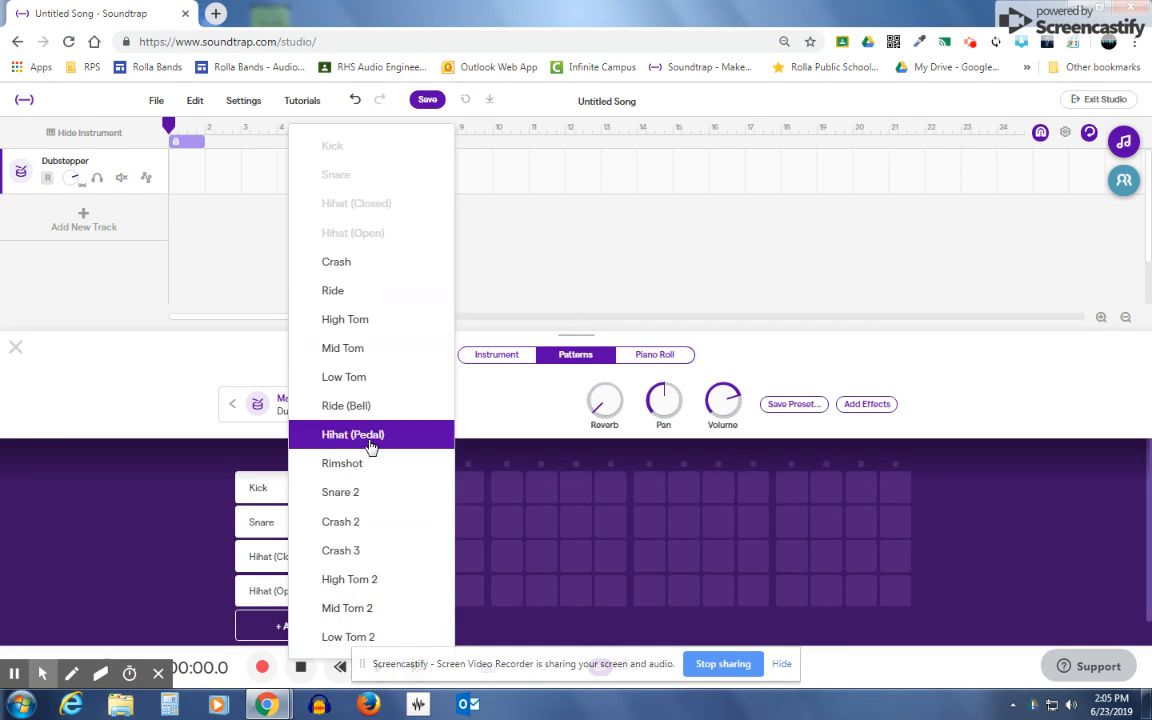
pyautogui.click(176, 554)
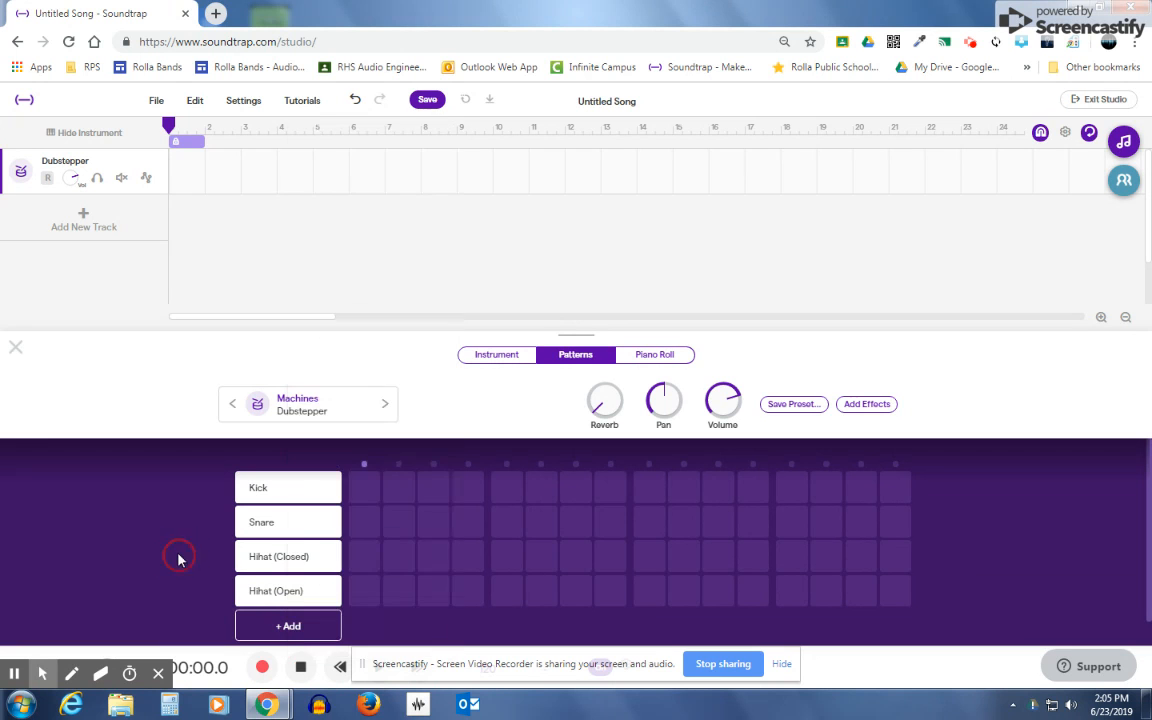
# Step: Try Snare 2 as the sound of the first pattern row, and set that row back to Kick
pyautogui.click(268, 486)
pyautogui.click(282, 490)
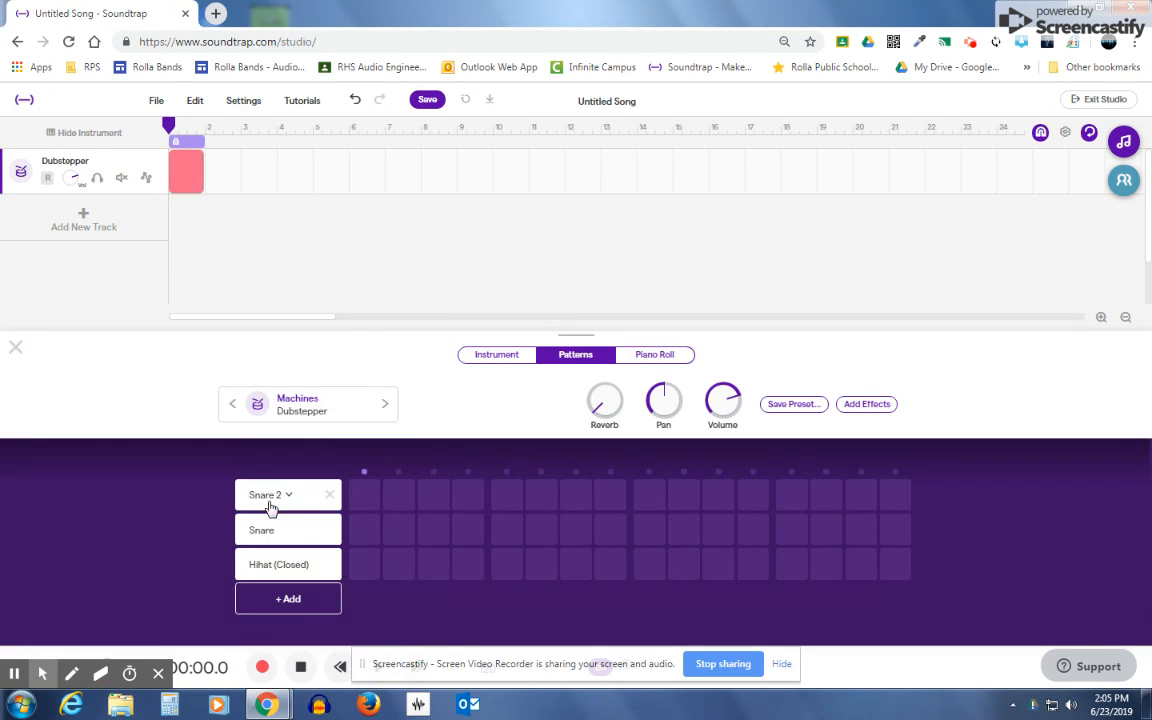
pyautogui.click(286, 498)
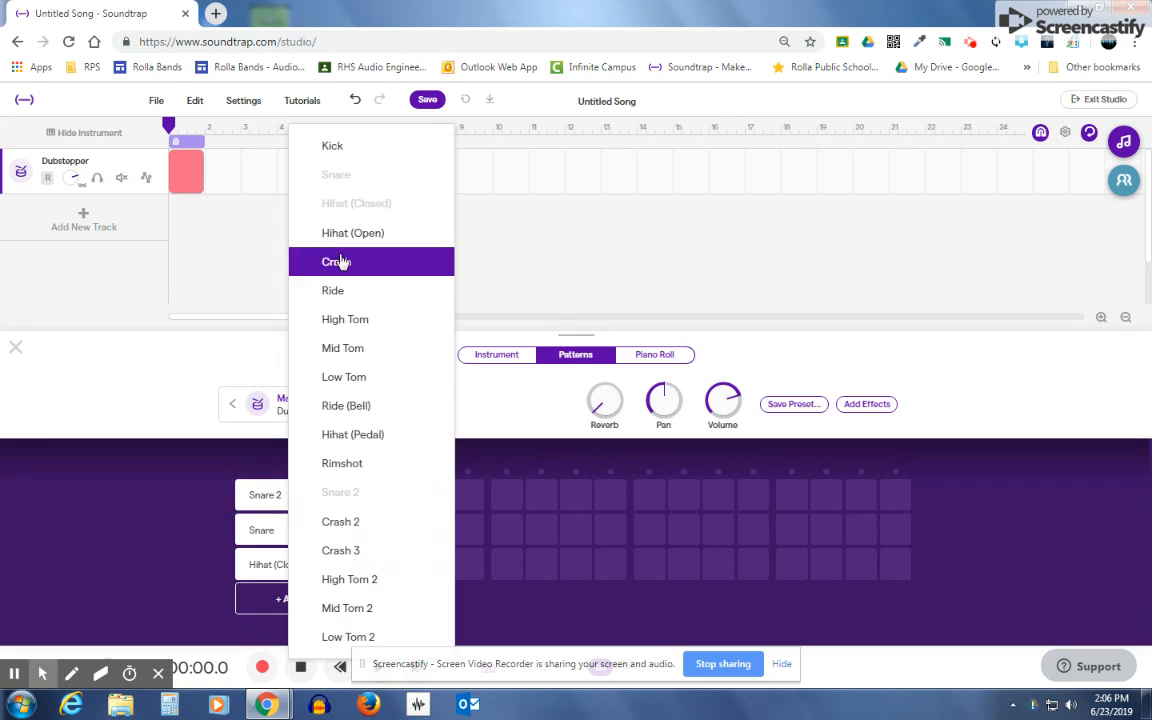
pyautogui.click(367, 155)
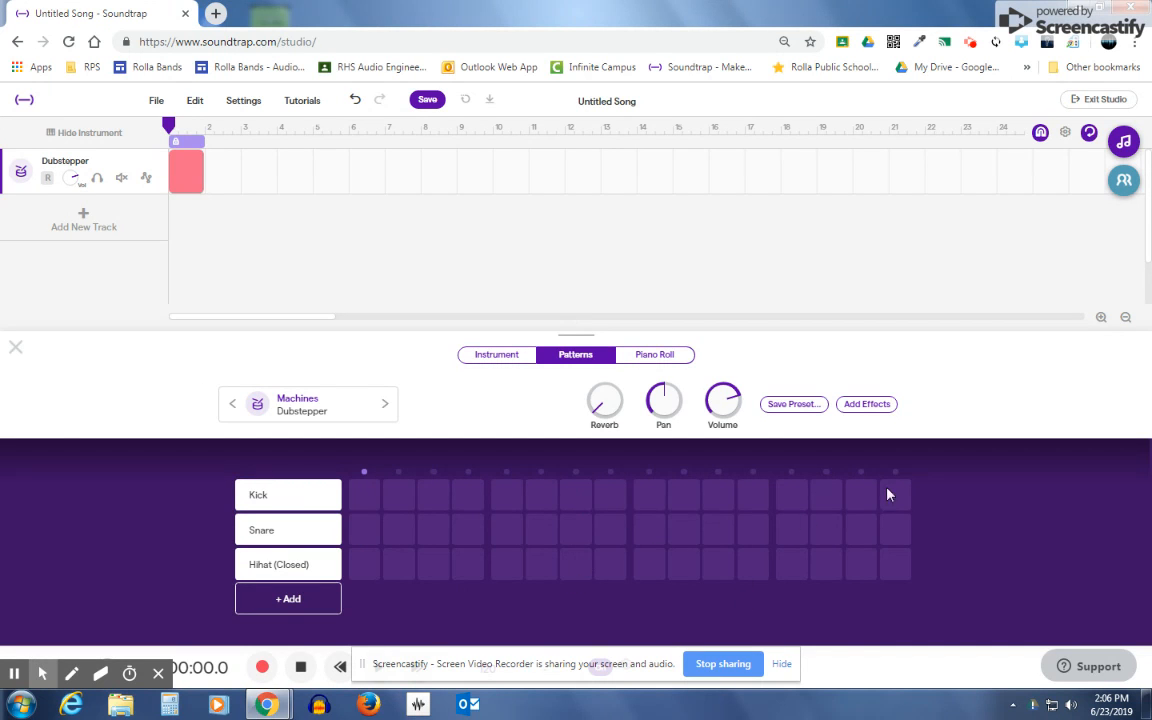
# Step: Place Kick hits on steps 1, 5, 9 and 13, and play the pattern
pyautogui.click(364, 503)
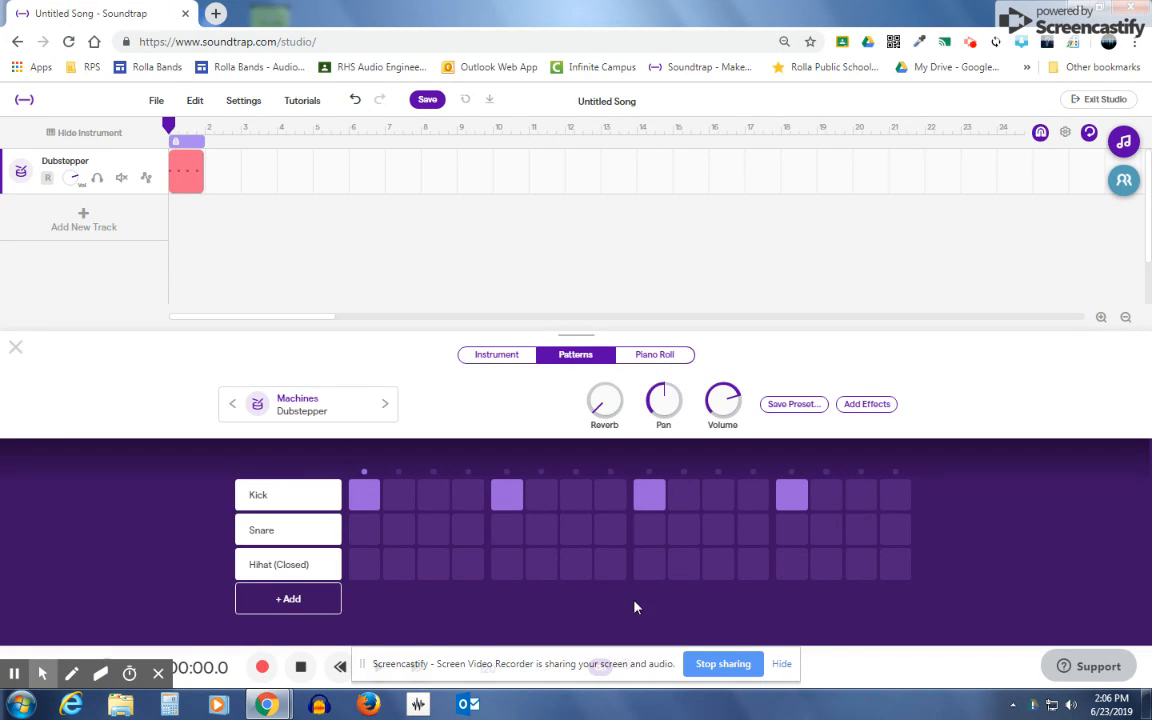
pyautogui.click(782, 664)
pyautogui.click(376, 667)
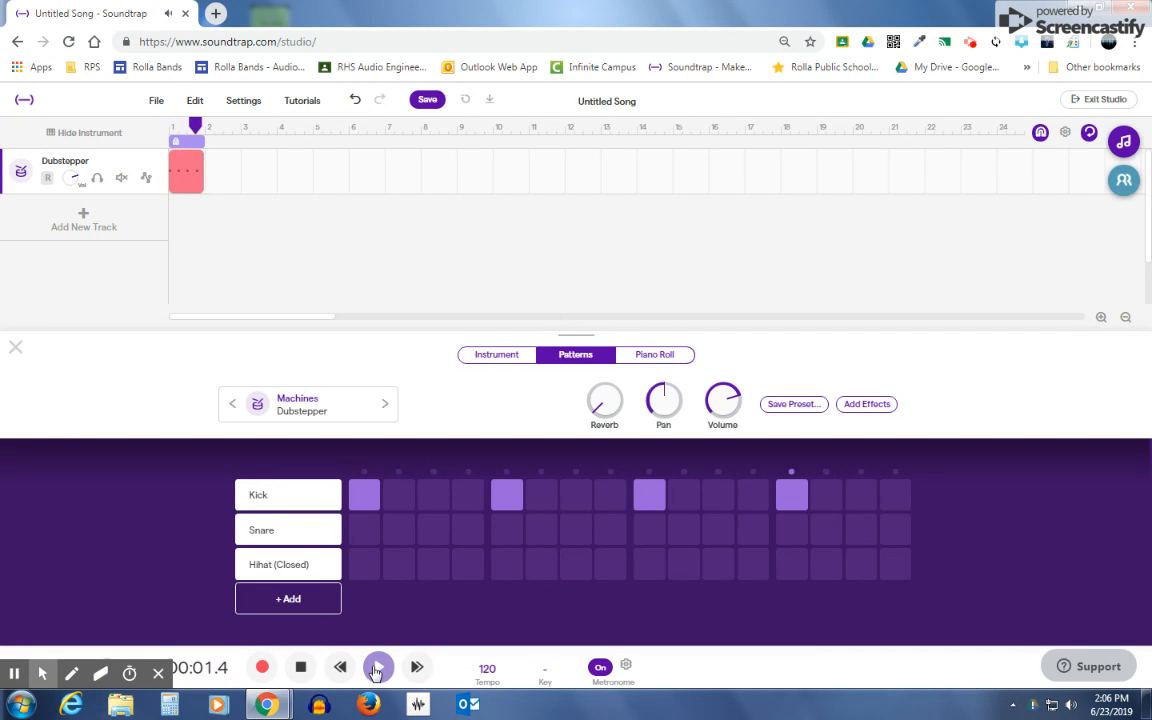
pyautogui.click(299, 668)
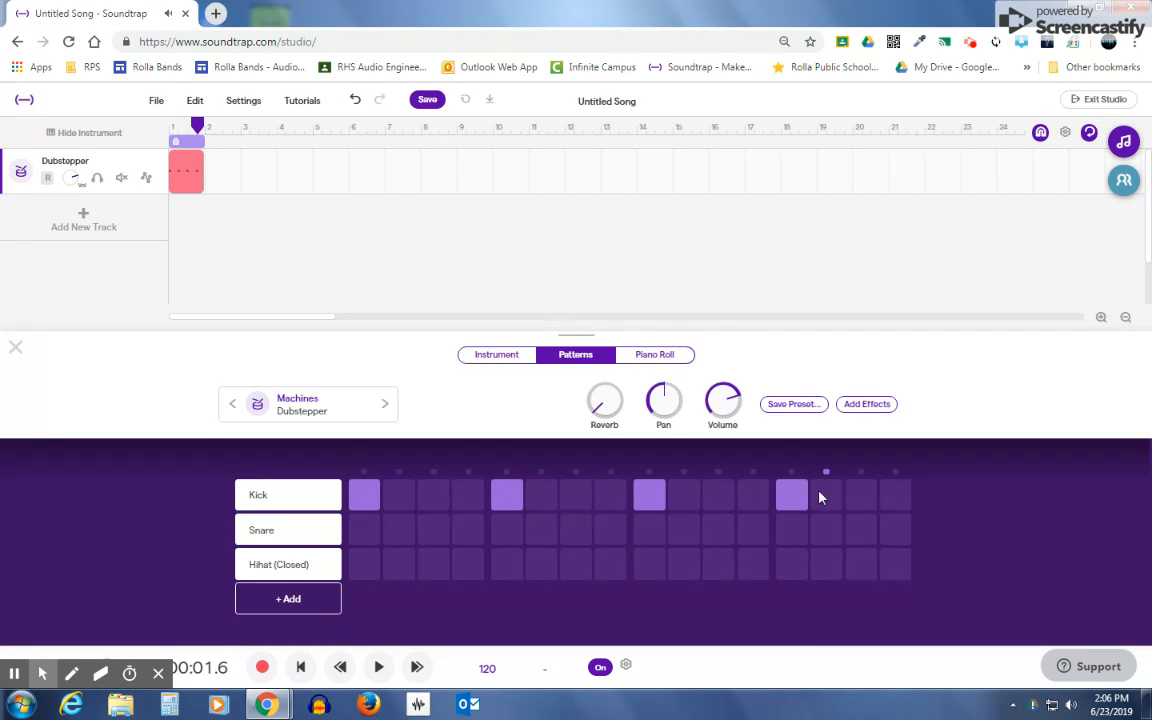
# Step: Fill all 16 steps of the Kick row and play the pattern from the beginning
pyautogui.click(398, 495)
pyautogui.click(432, 497)
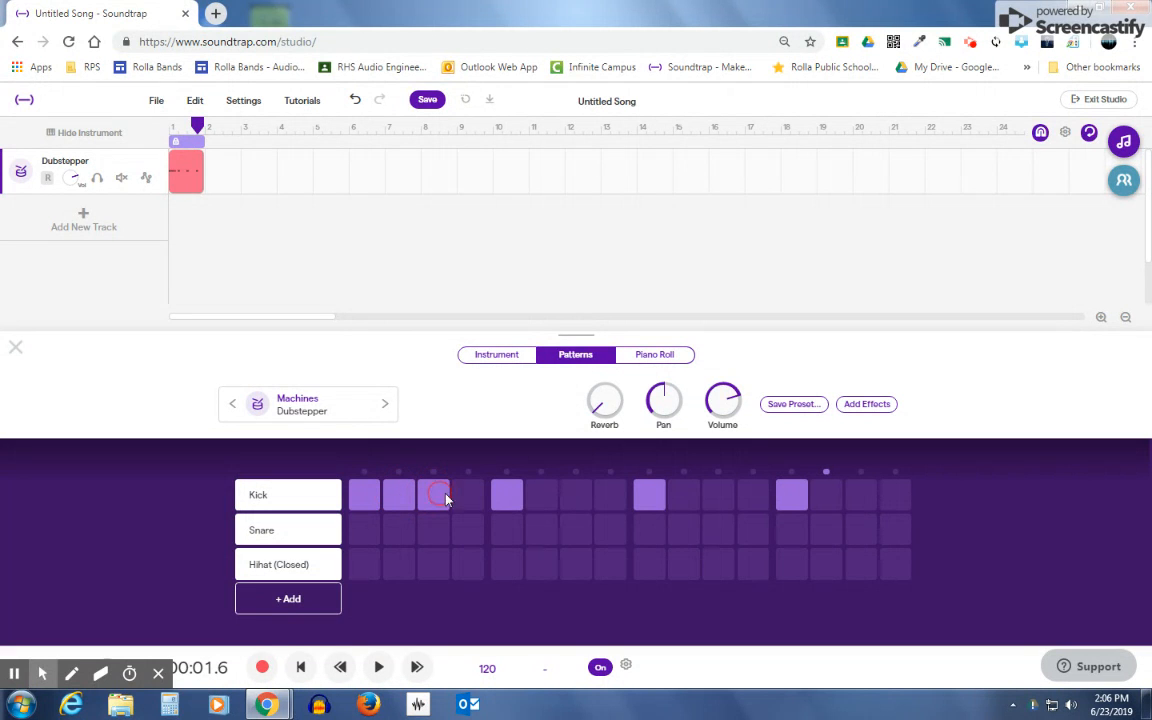
pyautogui.click(470, 497)
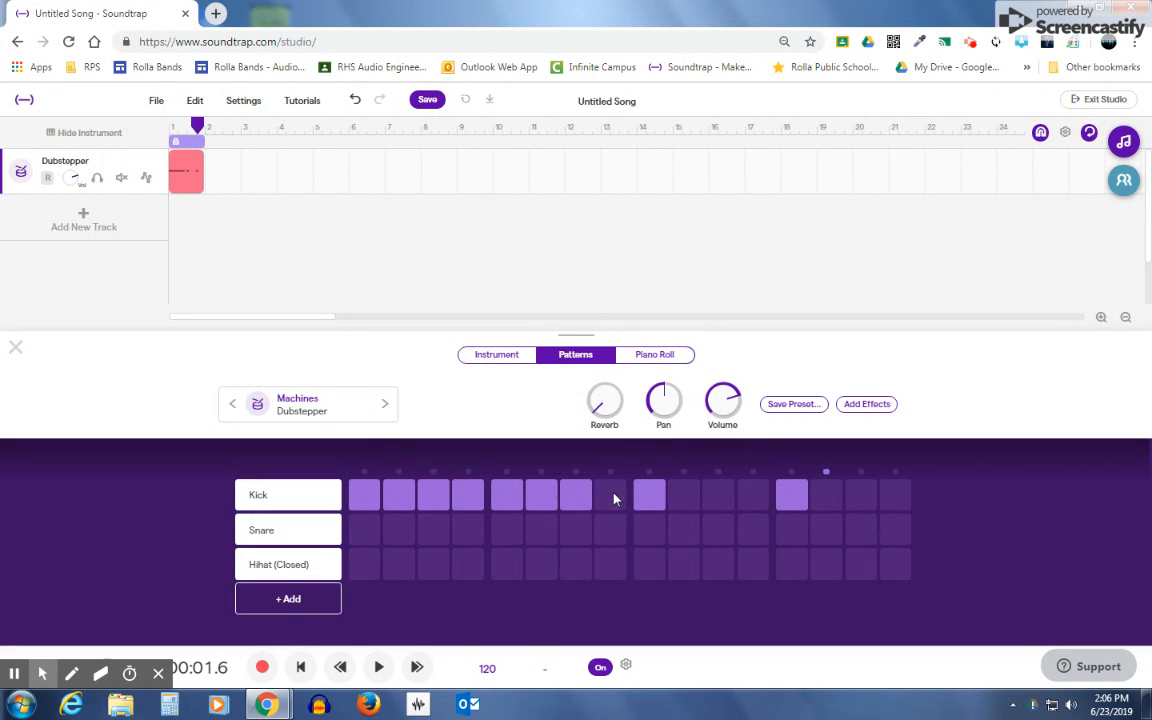
pyautogui.click(609, 497)
pyautogui.click(752, 497)
pyautogui.click(823, 496)
pyautogui.click(860, 496)
pyautogui.click(893, 496)
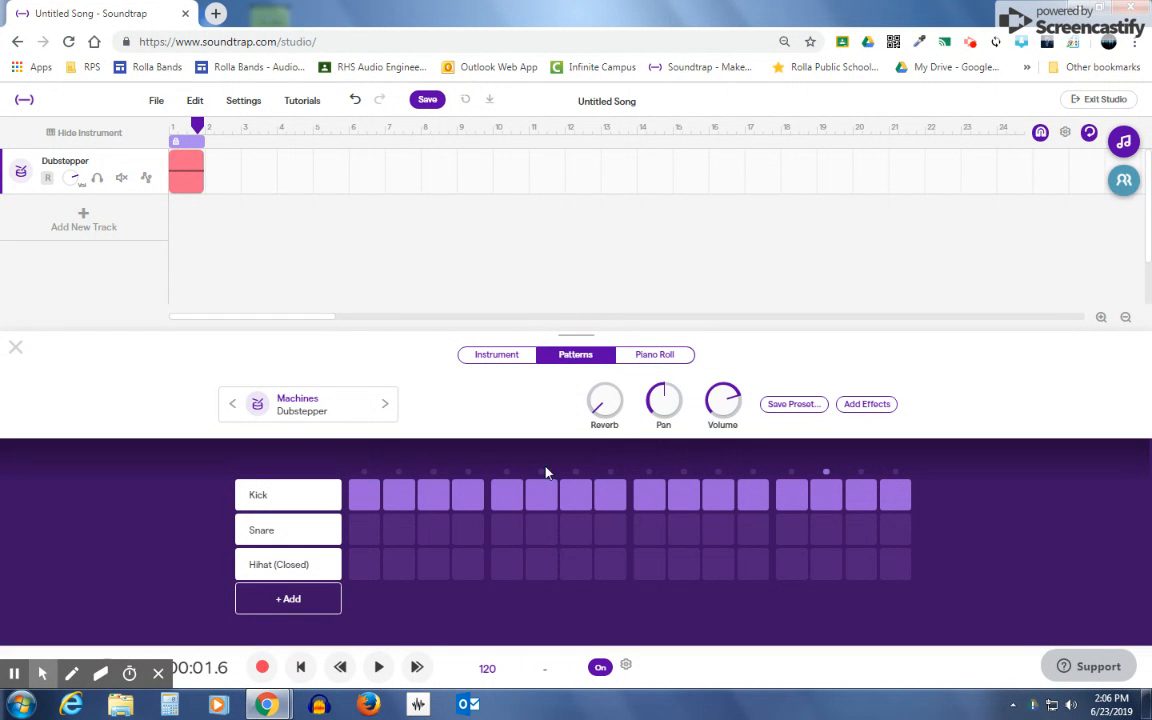
pyautogui.click(300, 666)
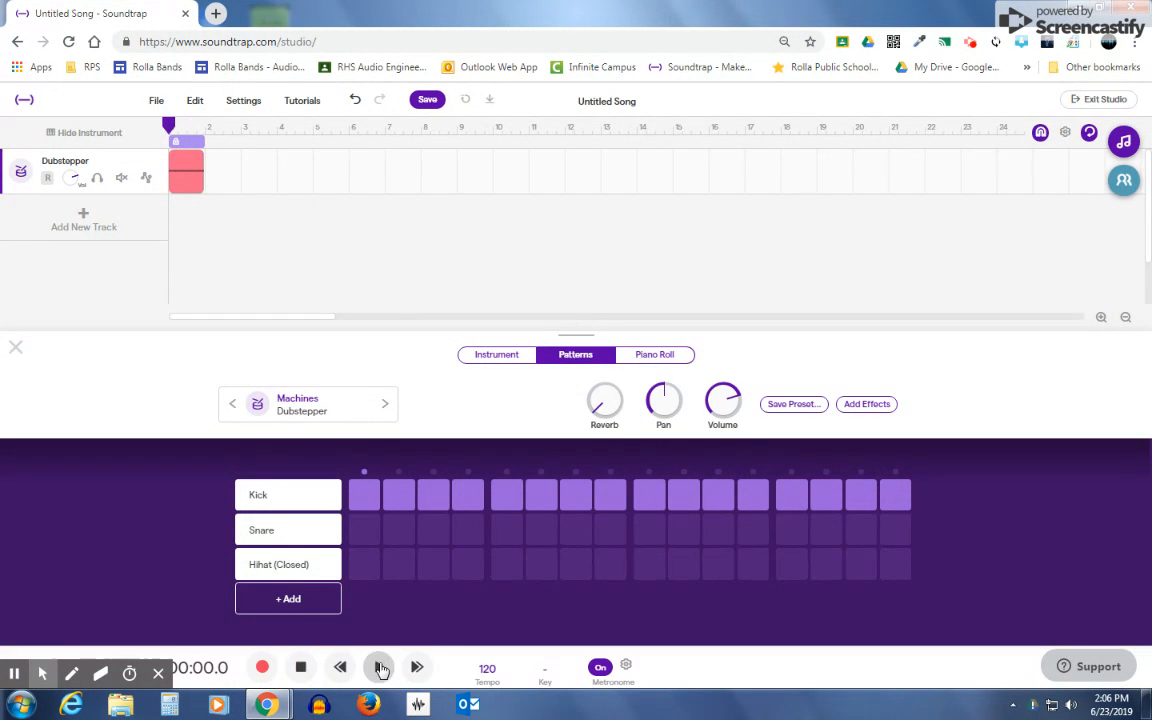
pyautogui.click(380, 667)
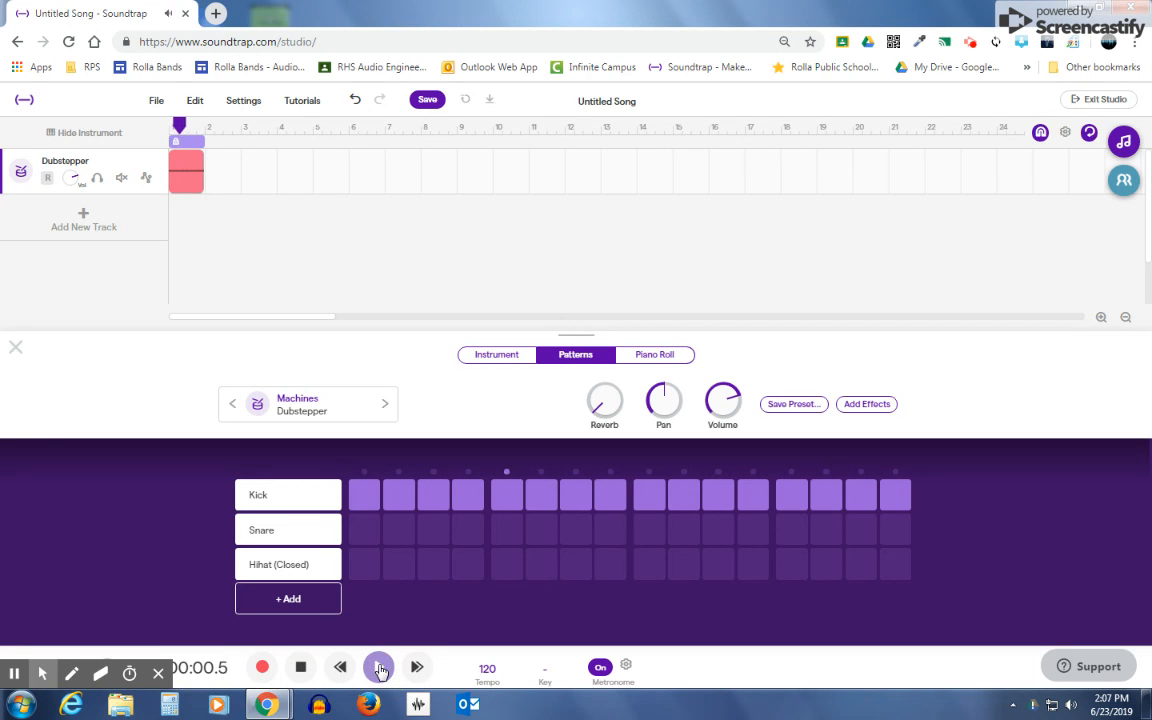
pyautogui.click(300, 667)
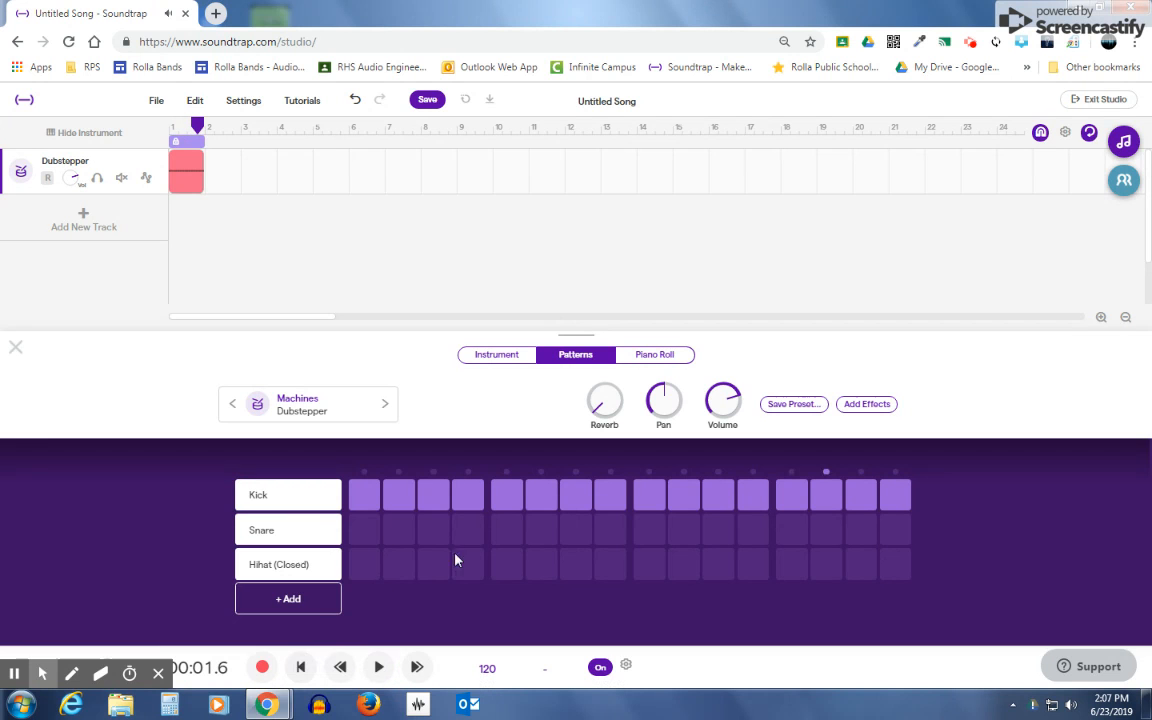
# Step: Remove the extra Kick hits so only steps 1, 5, 9 and 13 remain active
pyautogui.click(408, 506)
pyautogui.click(428, 496)
pyautogui.click(462, 496)
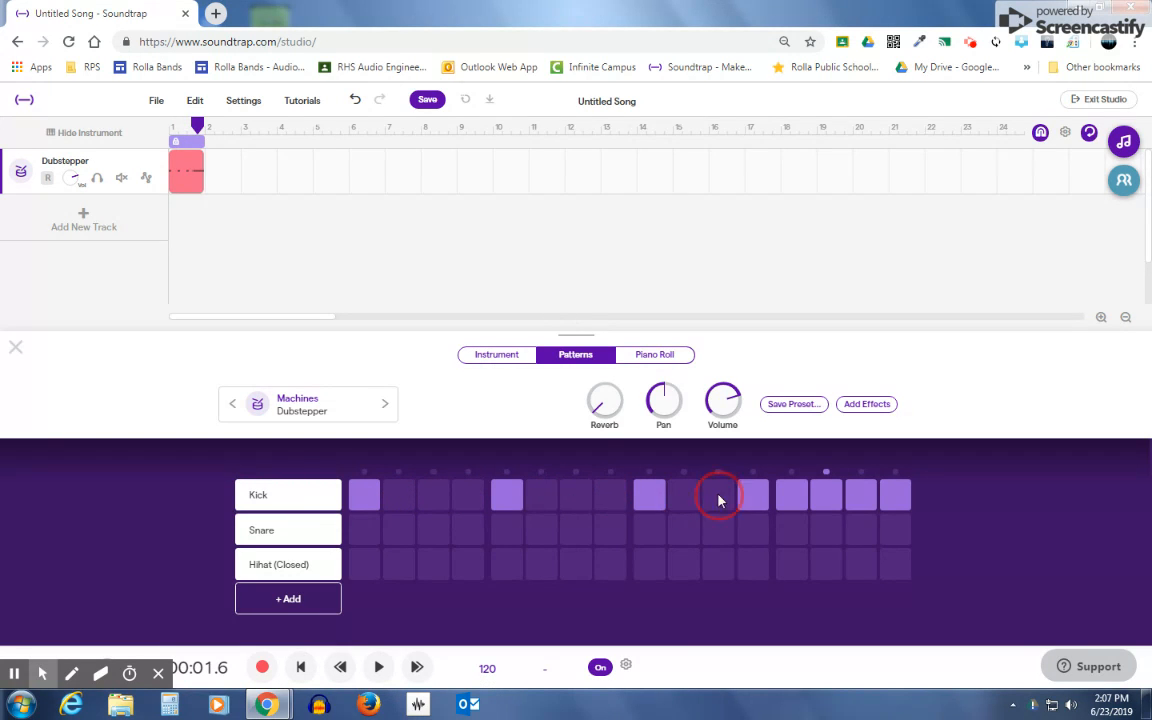
pyautogui.click(754, 496)
pyautogui.click(824, 496)
pyautogui.click(872, 499)
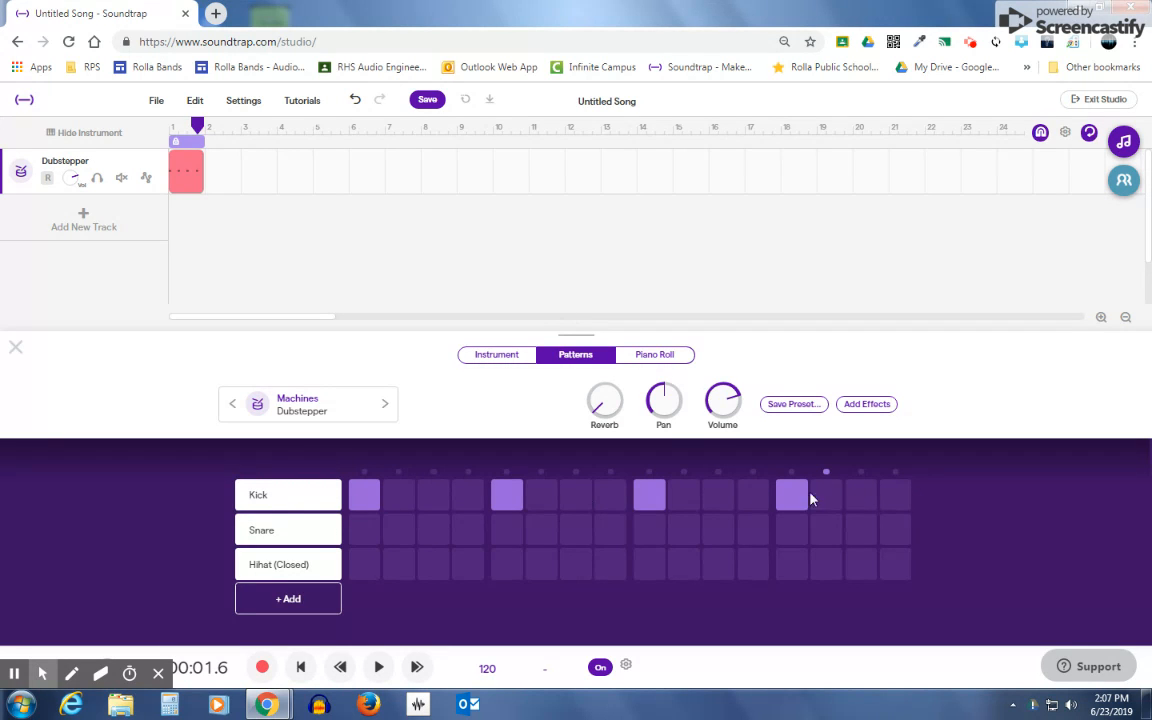
# Step: Place Snare hits on steps 5 and 13, and play the pattern
pyautogui.click(507, 535)
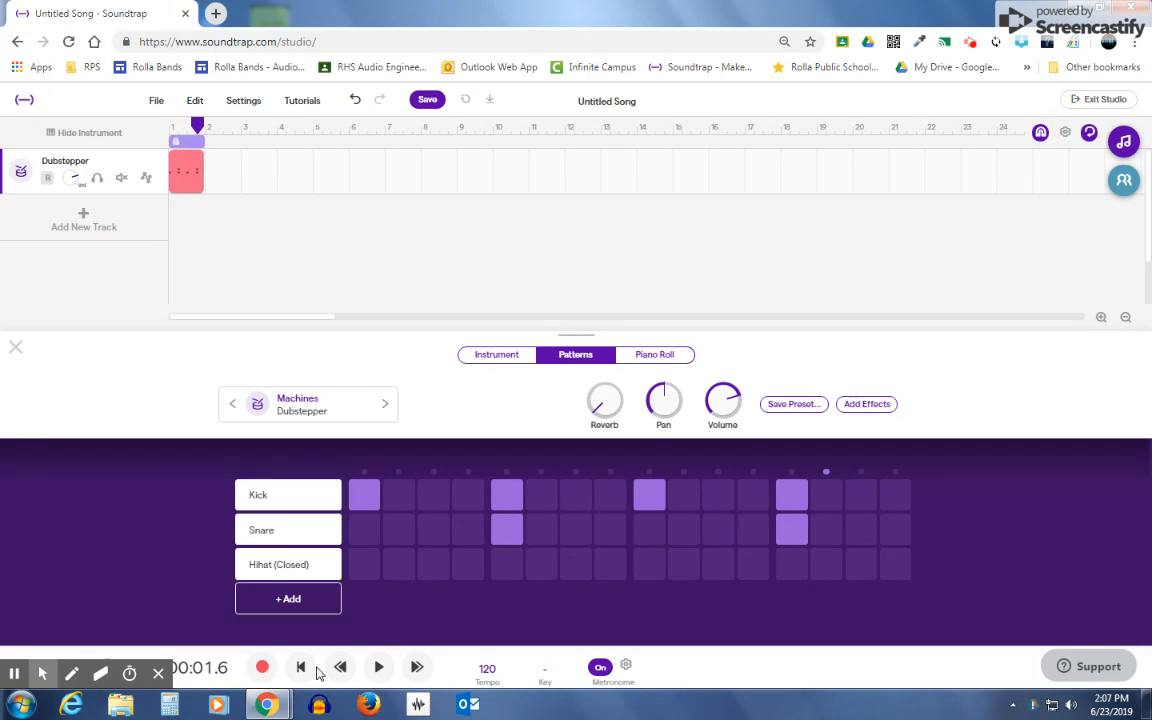
pyautogui.click(378, 667)
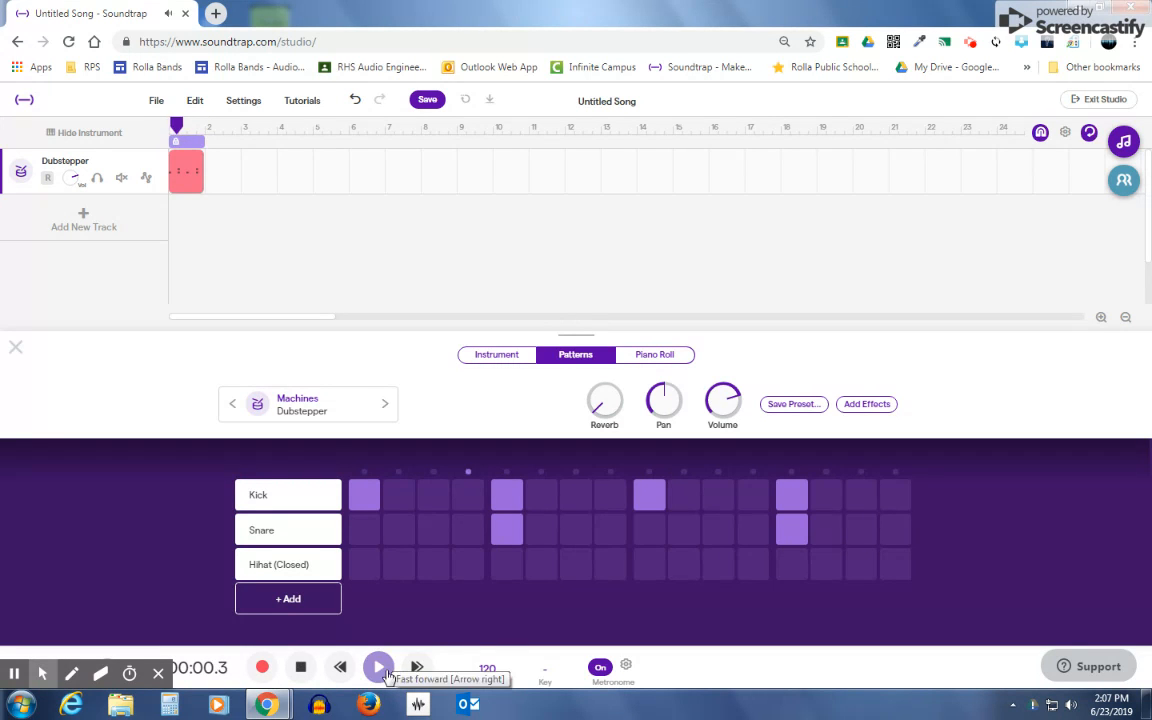
pyautogui.click(297, 667)
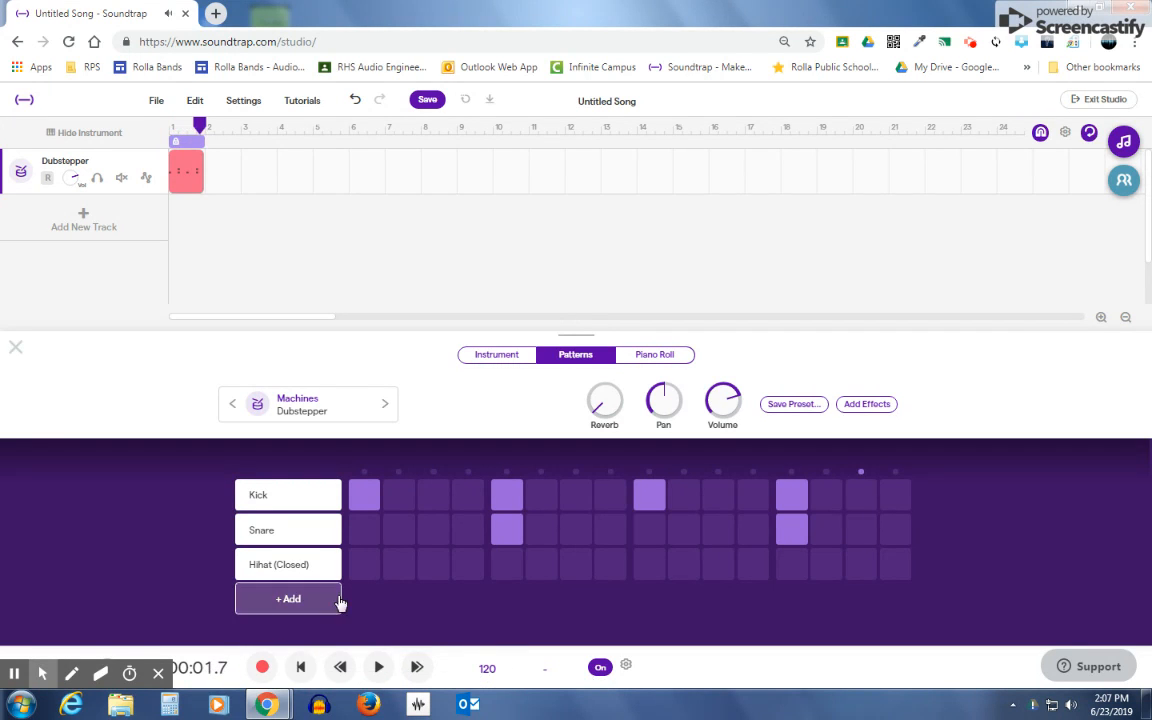
# Step: During playback, place Hihat (Closed) hits on every odd-numbered step from 1 to 15, and stop playback
pyautogui.moveTo(327, 575)
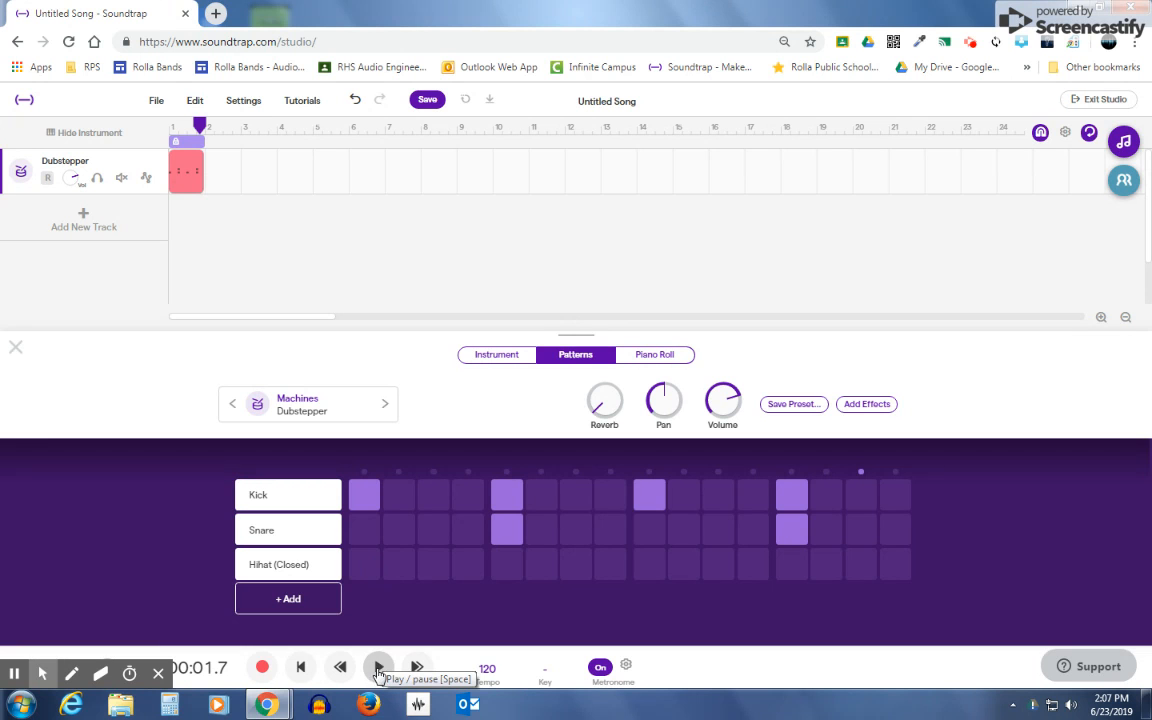
pyautogui.click(378, 667)
pyautogui.click(365, 564)
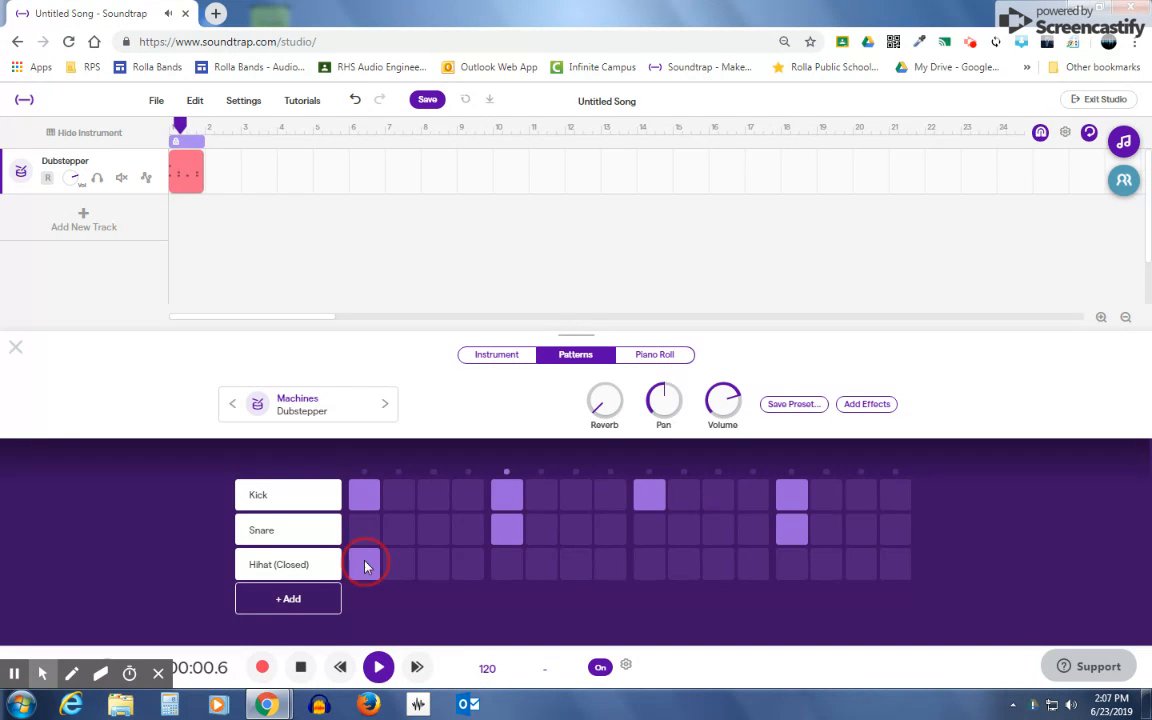
pyautogui.click(434, 565)
pyautogui.click(505, 568)
pyautogui.click(576, 565)
pyautogui.click(648, 568)
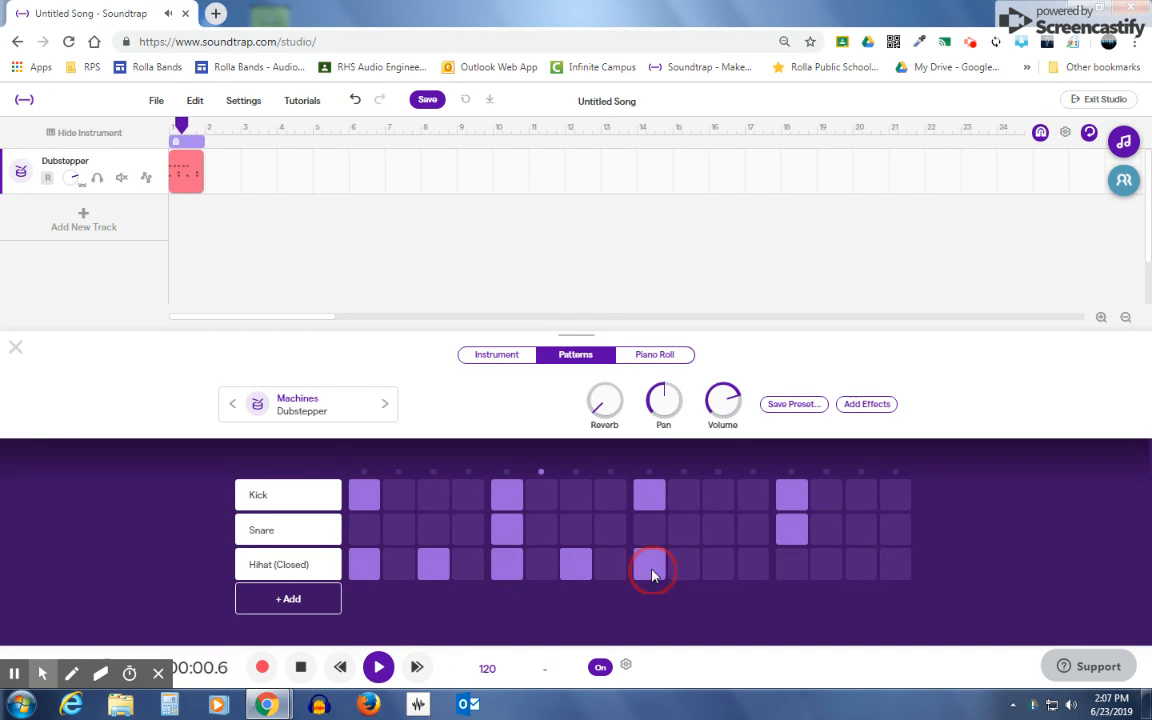
pyautogui.click(722, 566)
pyautogui.click(791, 566)
pyautogui.click(859, 568)
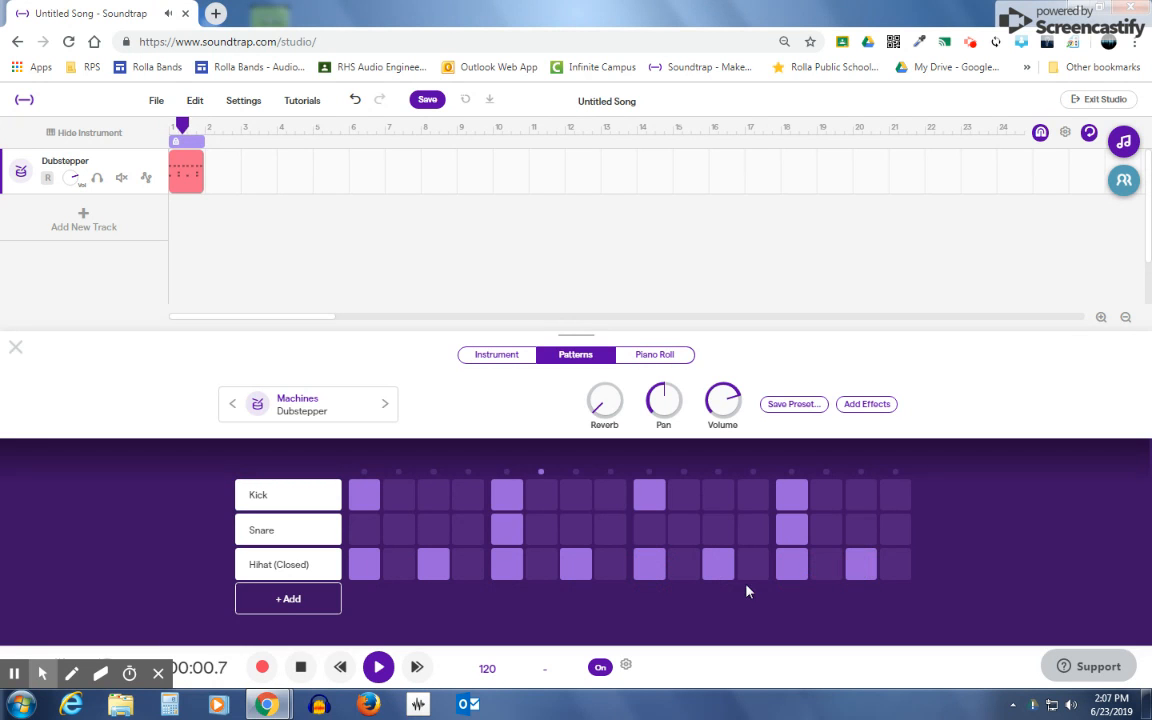
pyautogui.click(301, 669)
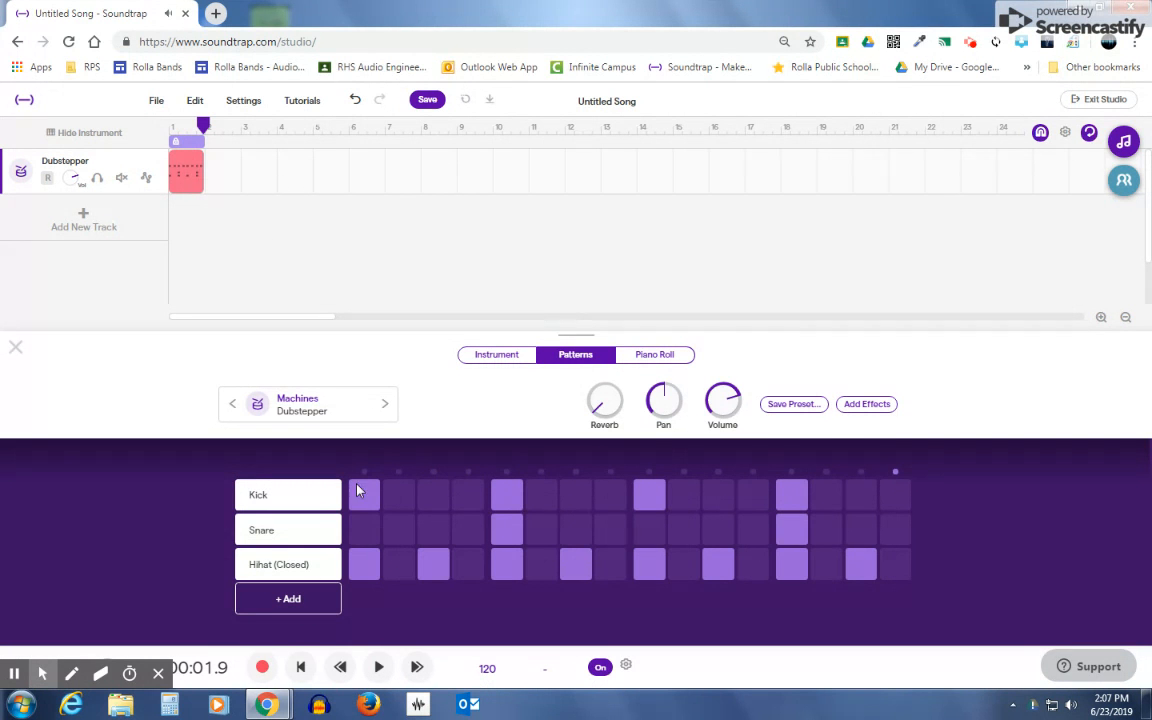
# Step: Close the instrument editor and loop the one-bar Dubstepper region so it fills two bars
pyautogui.click(195, 161)
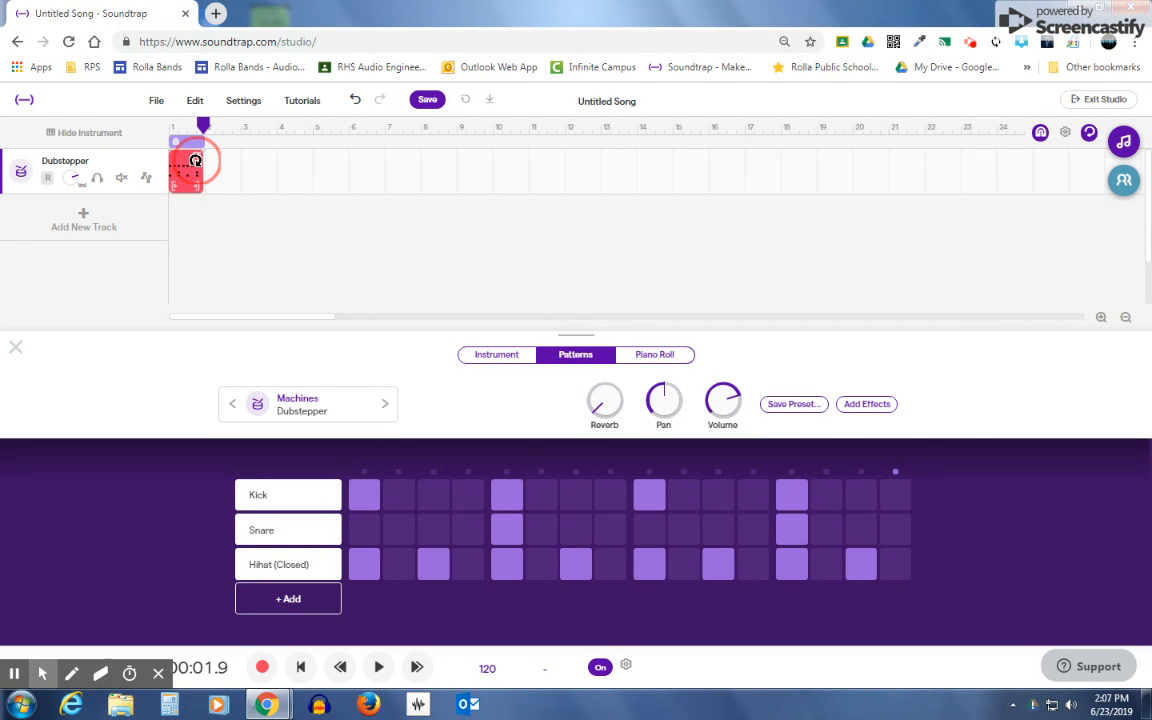
pyautogui.click(14, 346)
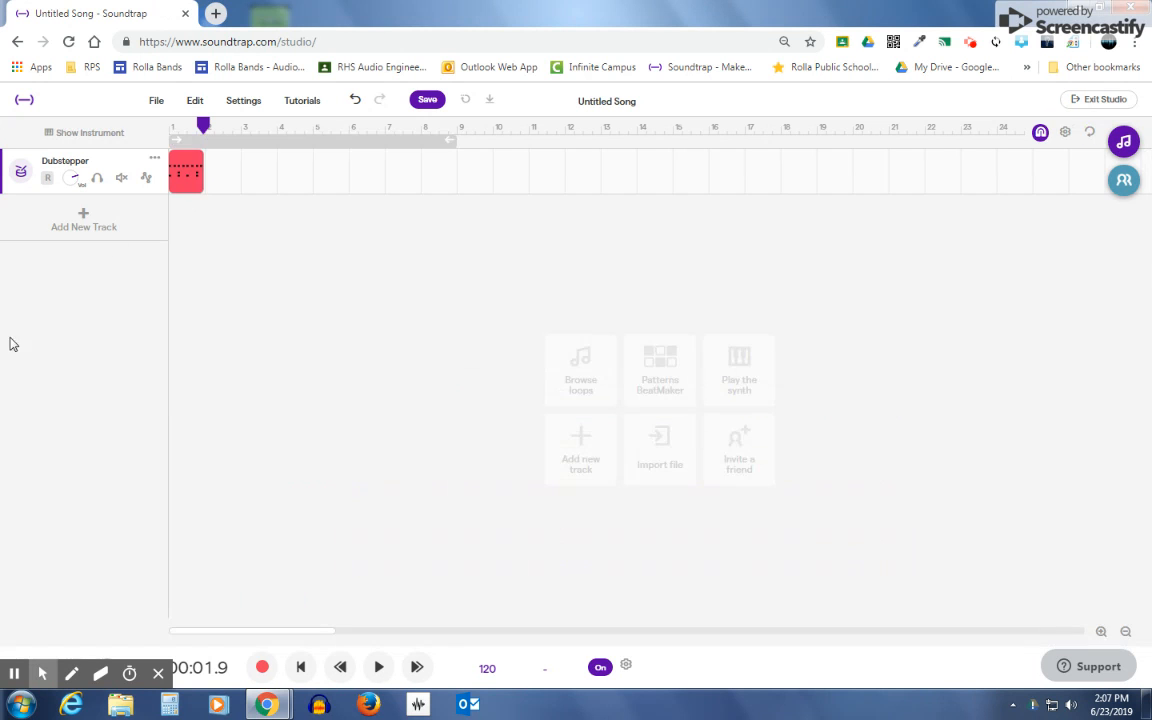
pyautogui.click(186, 169)
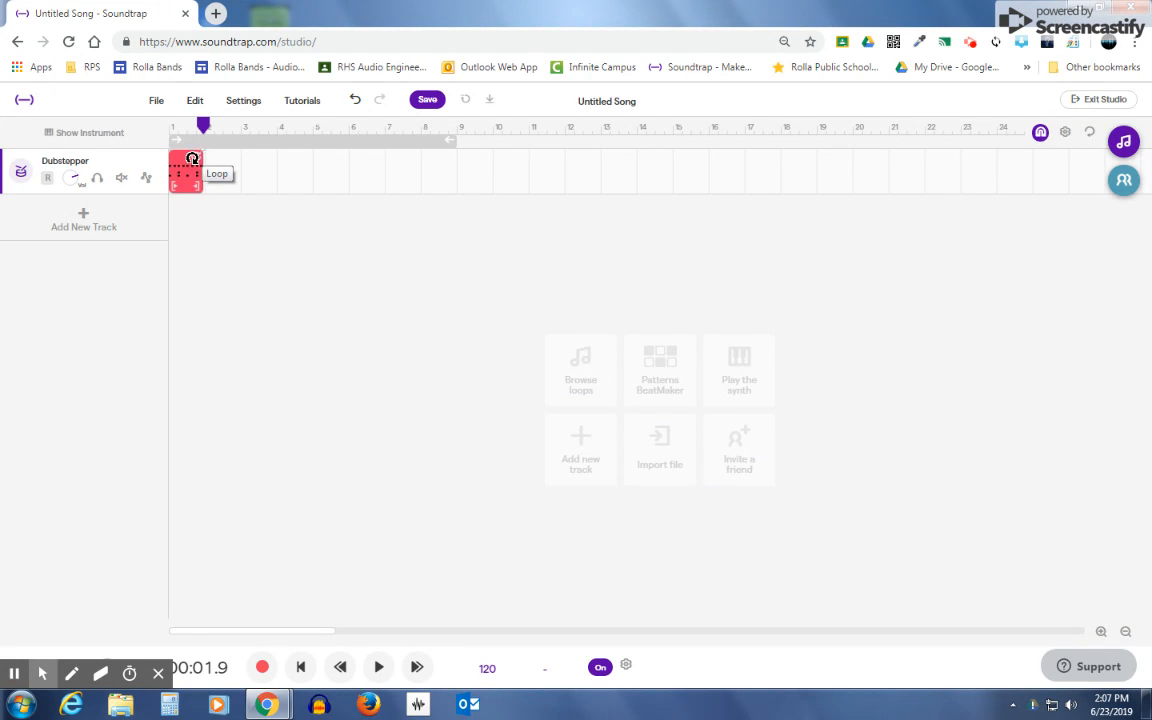
pyautogui.moveTo(200, 156); pyautogui.dragTo(229, 159)
# Step: Play the looped drum region from the beginning of the song and stop playback
pyautogui.click(300, 667)
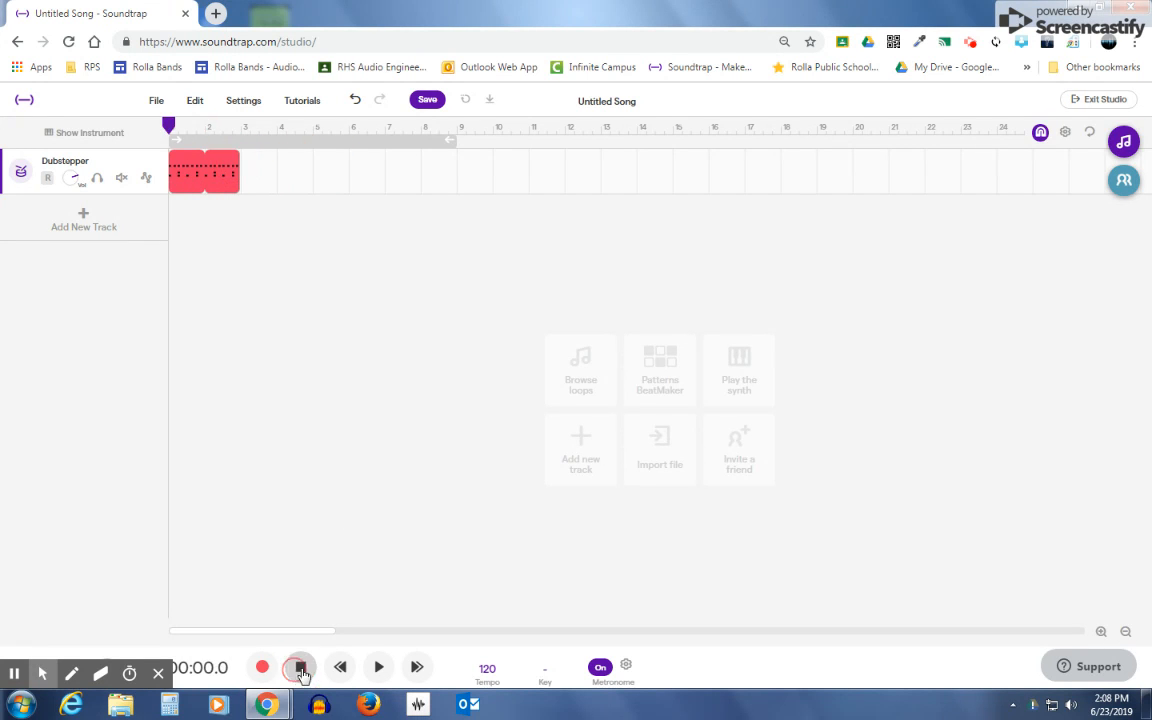
pyautogui.click(377, 667)
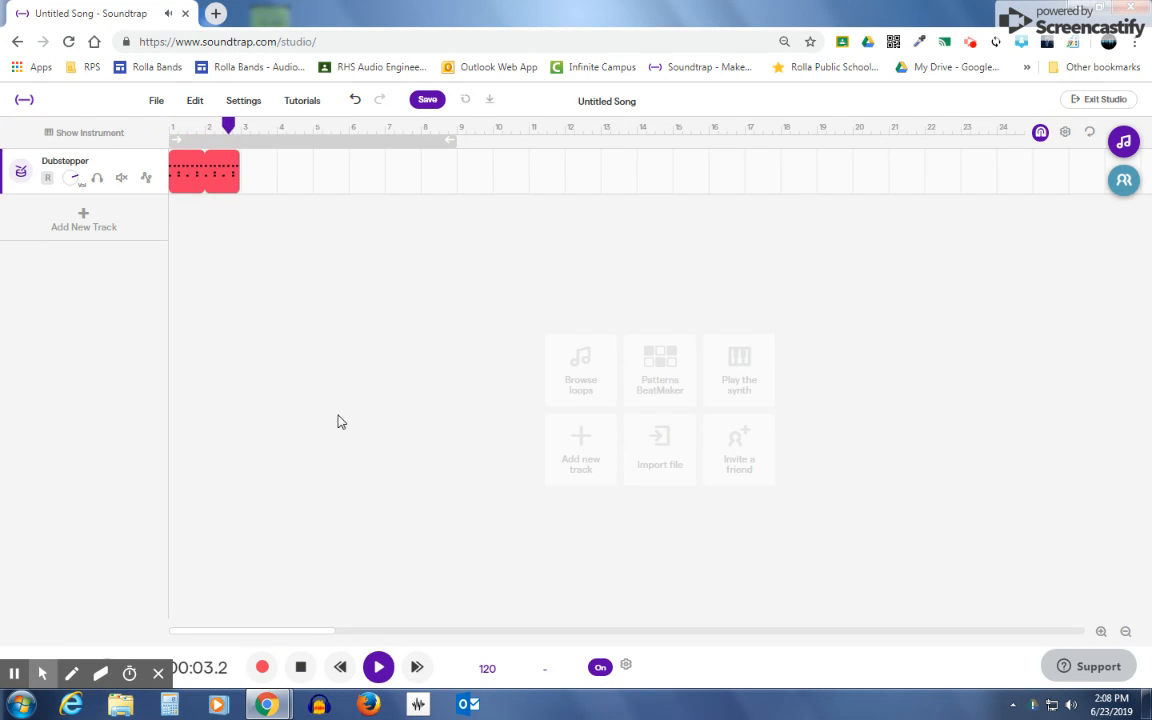
pyautogui.click(300, 667)
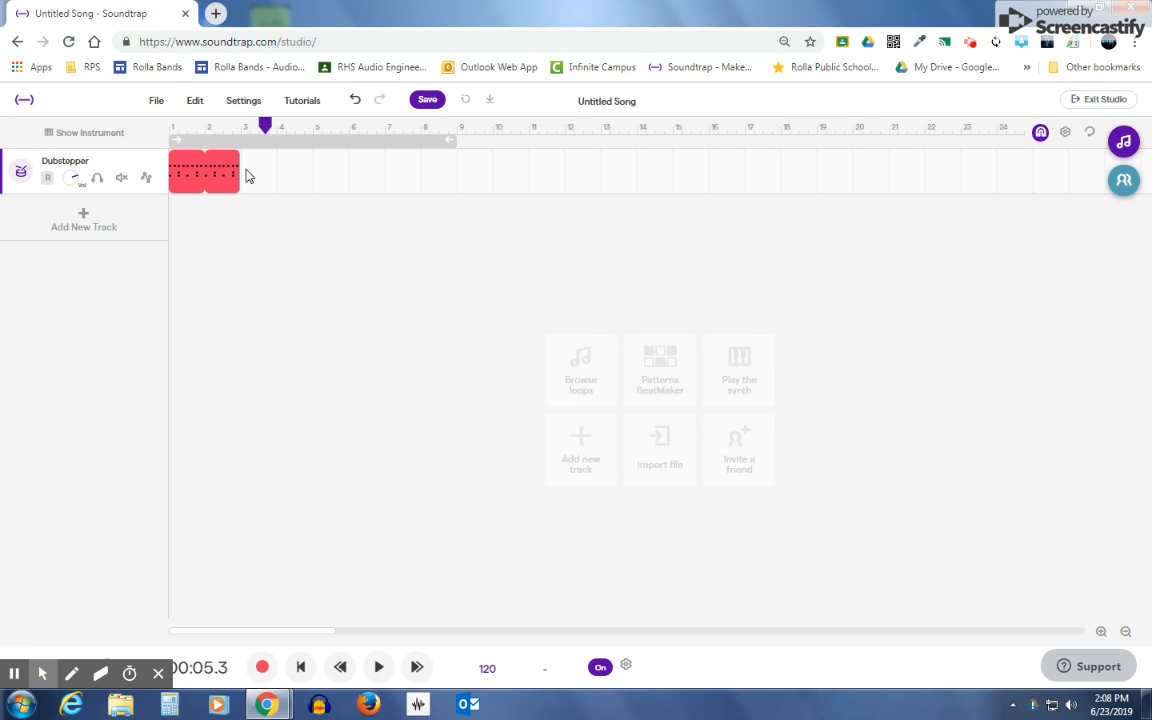
# Step: Start a new pattern in the empty bar 3 of the Dubstepper track and change its Hihat (Closed) row to High Tom
pyautogui.doubleClick(248, 176)
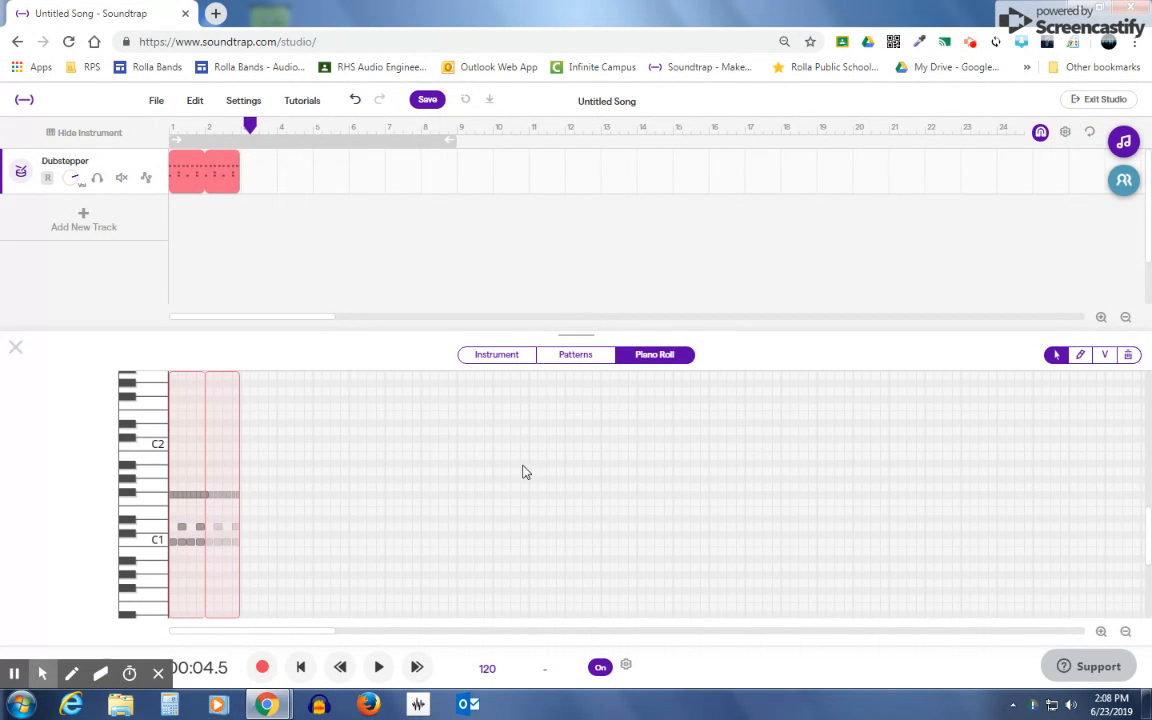
pyautogui.click(577, 358)
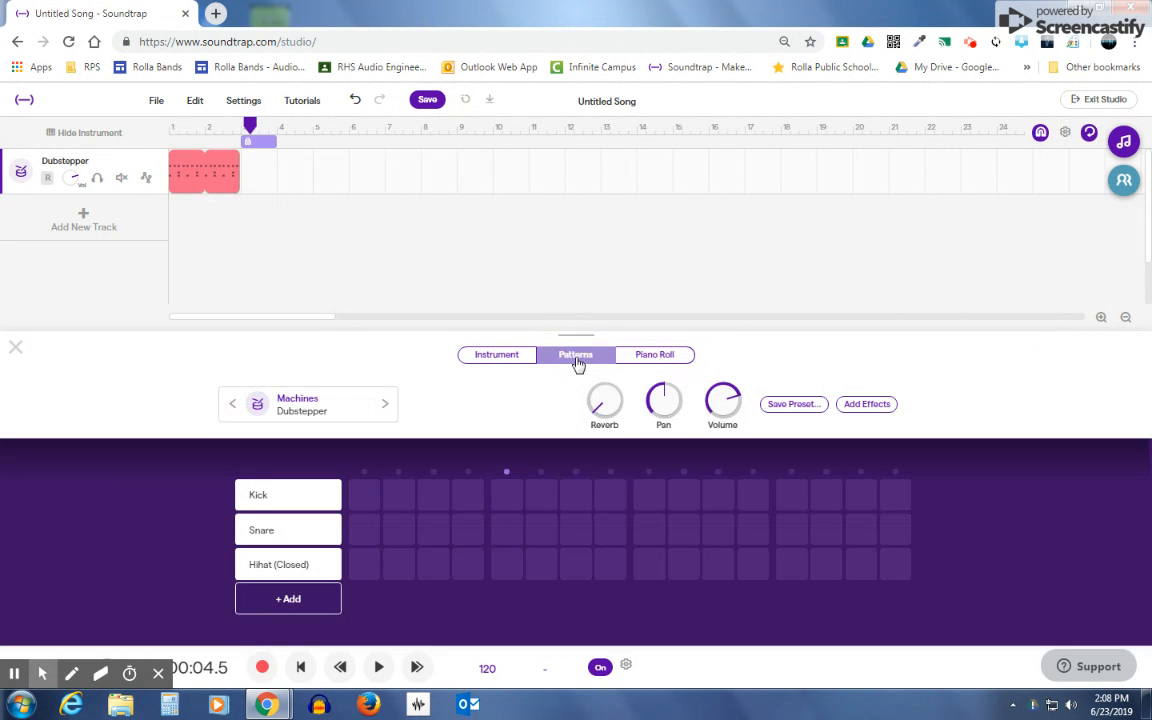
pyautogui.click(291, 567)
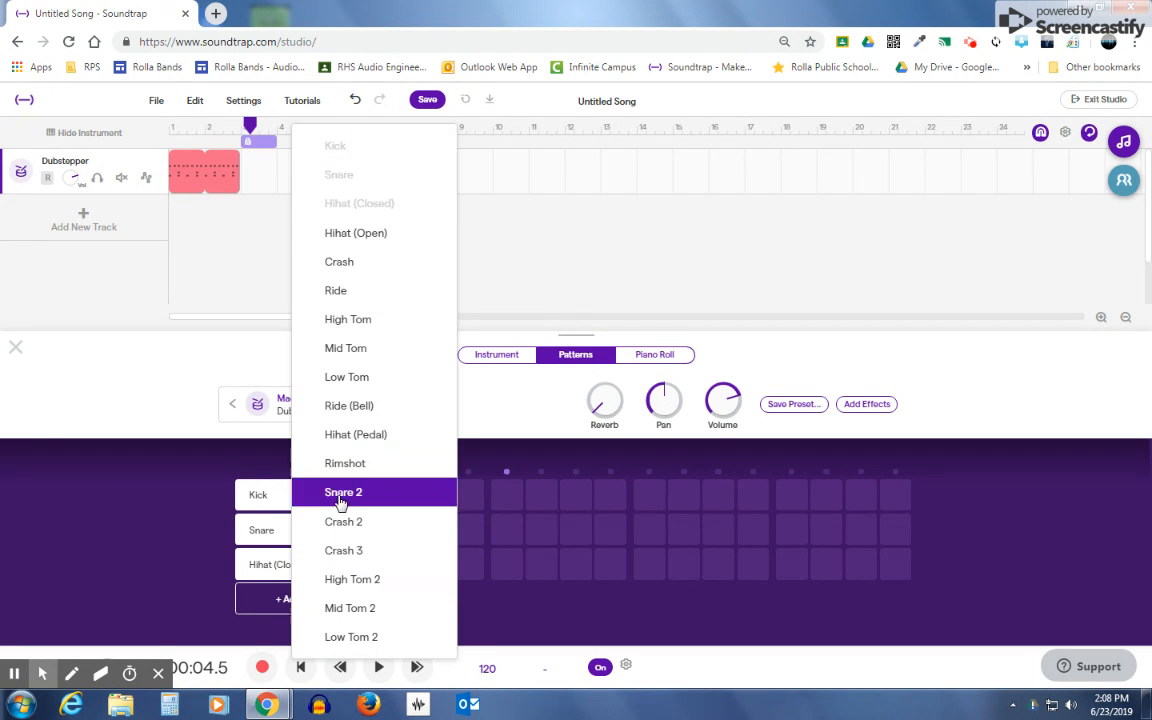
pyautogui.click(365, 321)
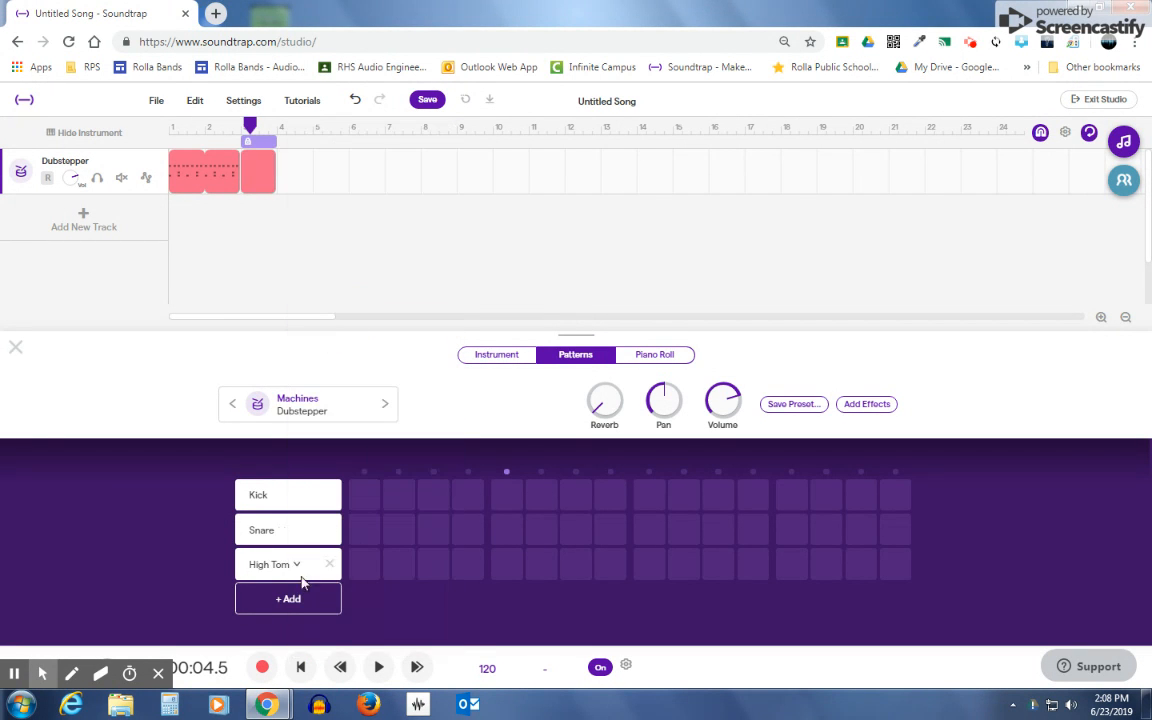
# Step: Add two more drum rows to the bar 3 pattern and set them to Mid Tom and Low Tom
pyautogui.click(288, 598)
pyautogui.click(280, 546)
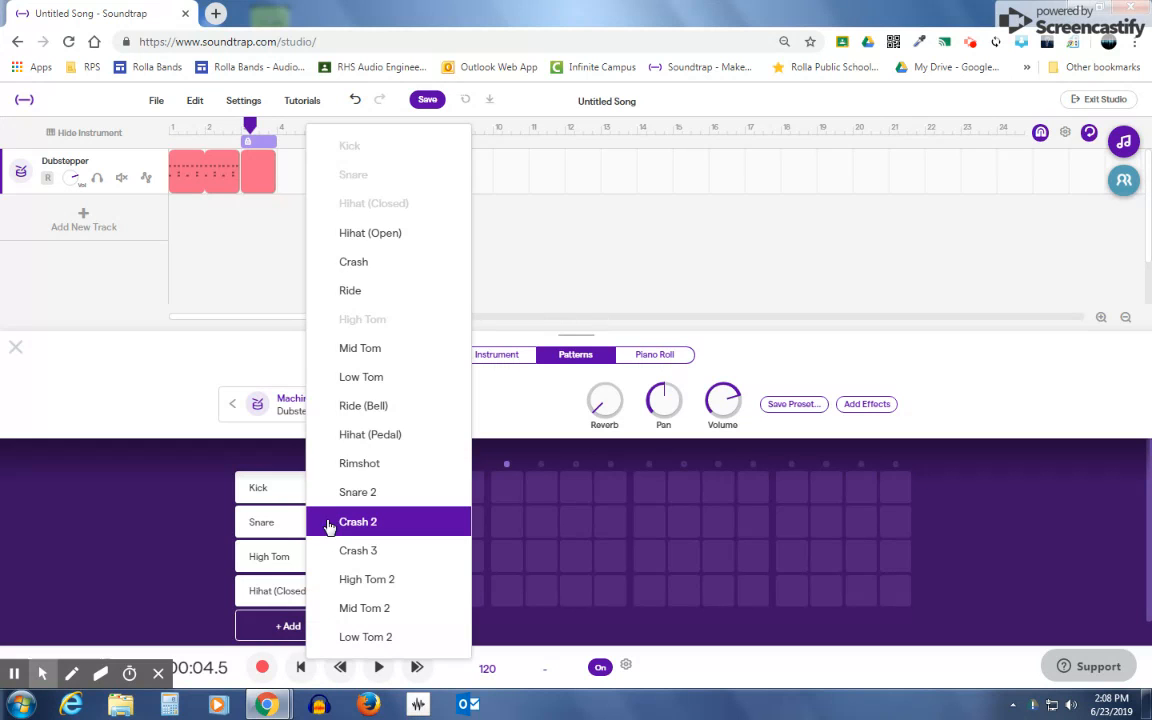
pyautogui.click(365, 347)
pyautogui.click(293, 636)
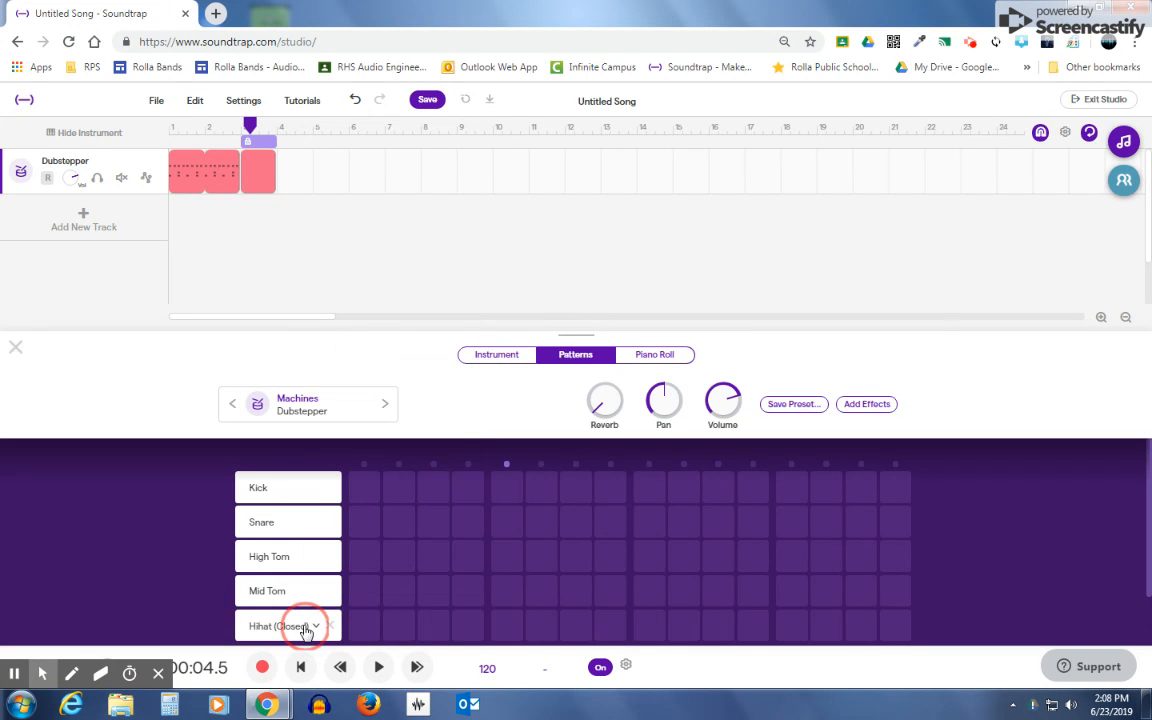
pyautogui.click(305, 630)
pyautogui.click(365, 378)
# Step: Place Kick on steps 1, 9, Snare on 5, 13, High Tom on 3, 4, 6, Mid Tom on 8, 10, 11, and Low Tom on 13, 15
pyautogui.click(647, 489)
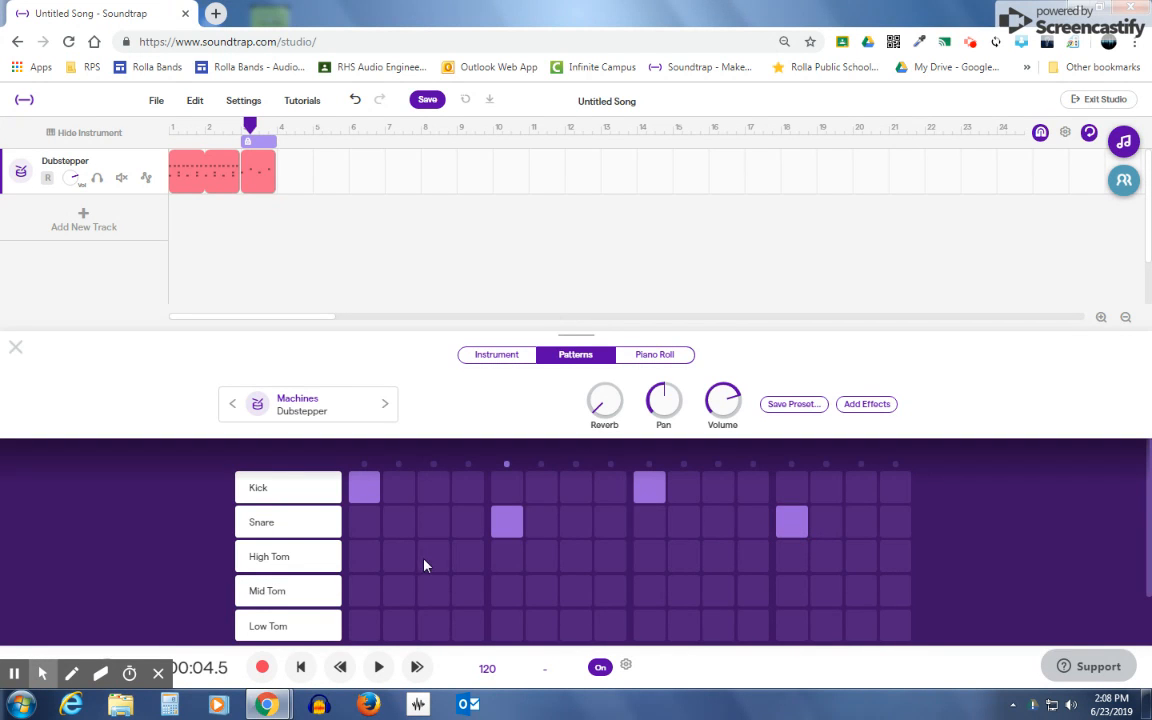
pyautogui.click(611, 598)
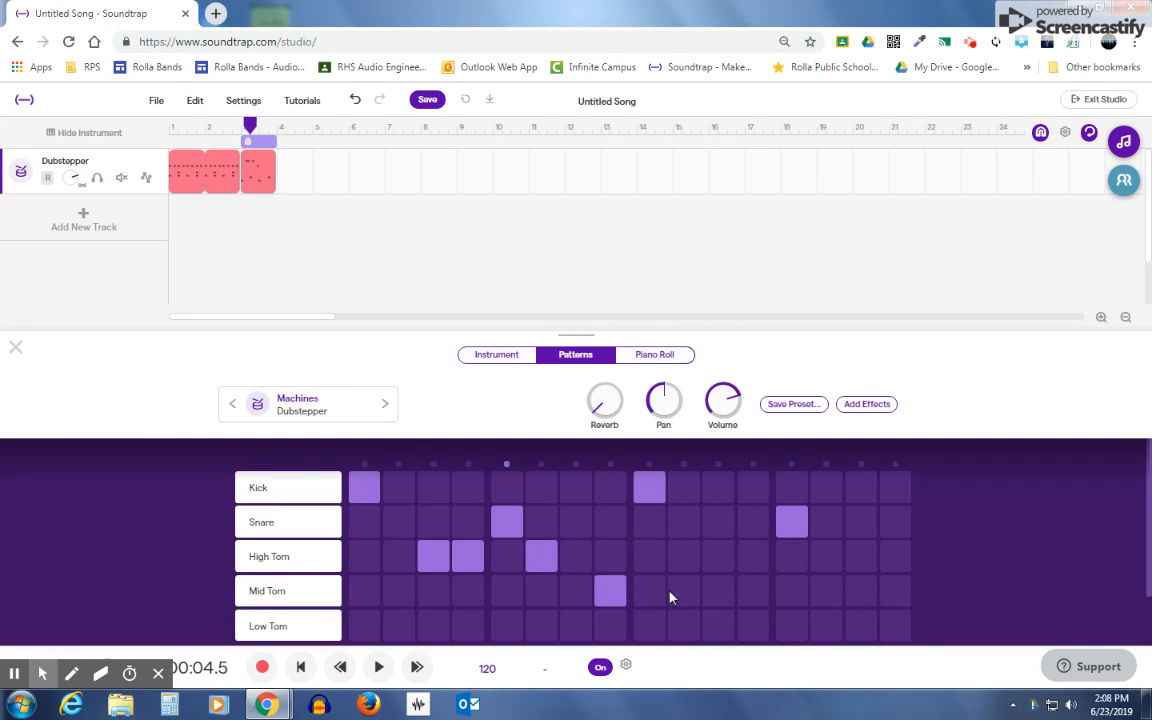
pyautogui.click(797, 635)
pyautogui.click(861, 627)
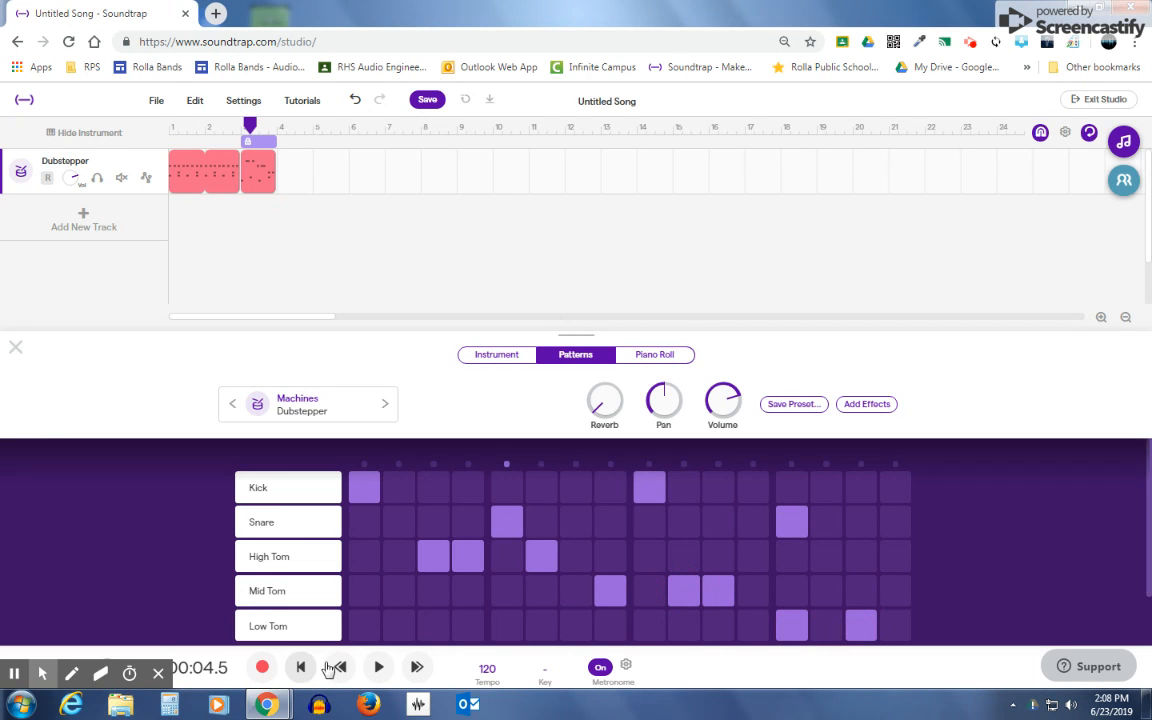
# Step: Play the tom pattern from the start of bar 3 and stop playback
pyautogui.click(240, 127)
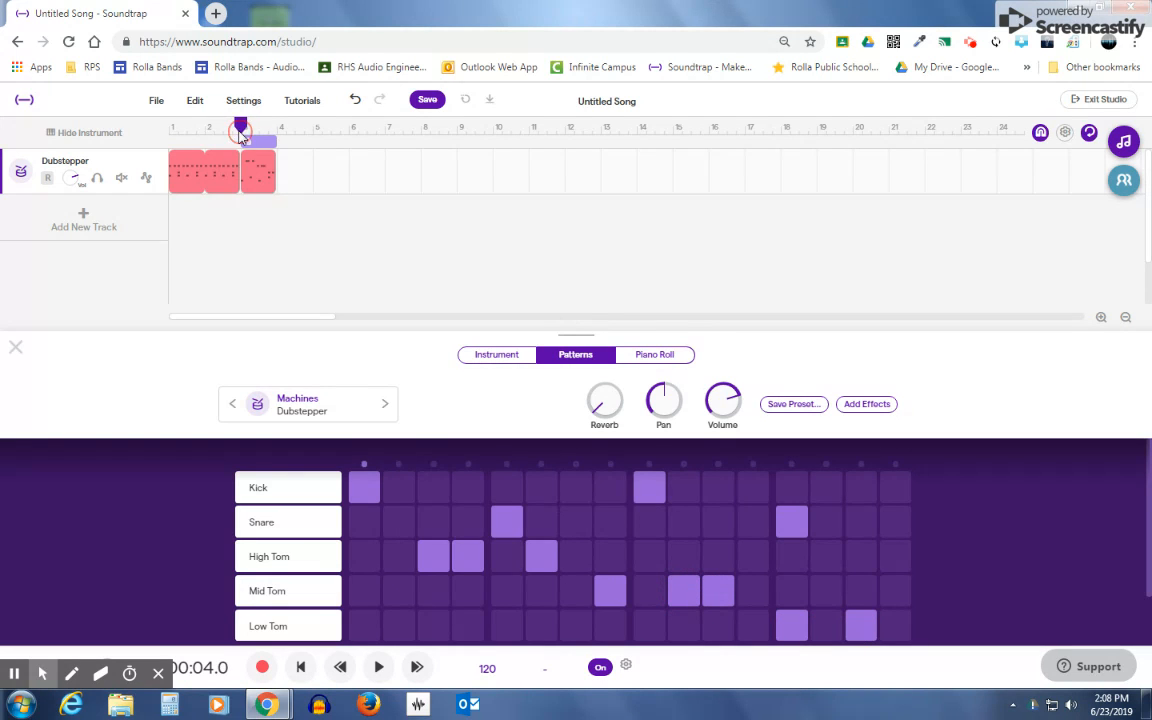
pyautogui.click(379, 667)
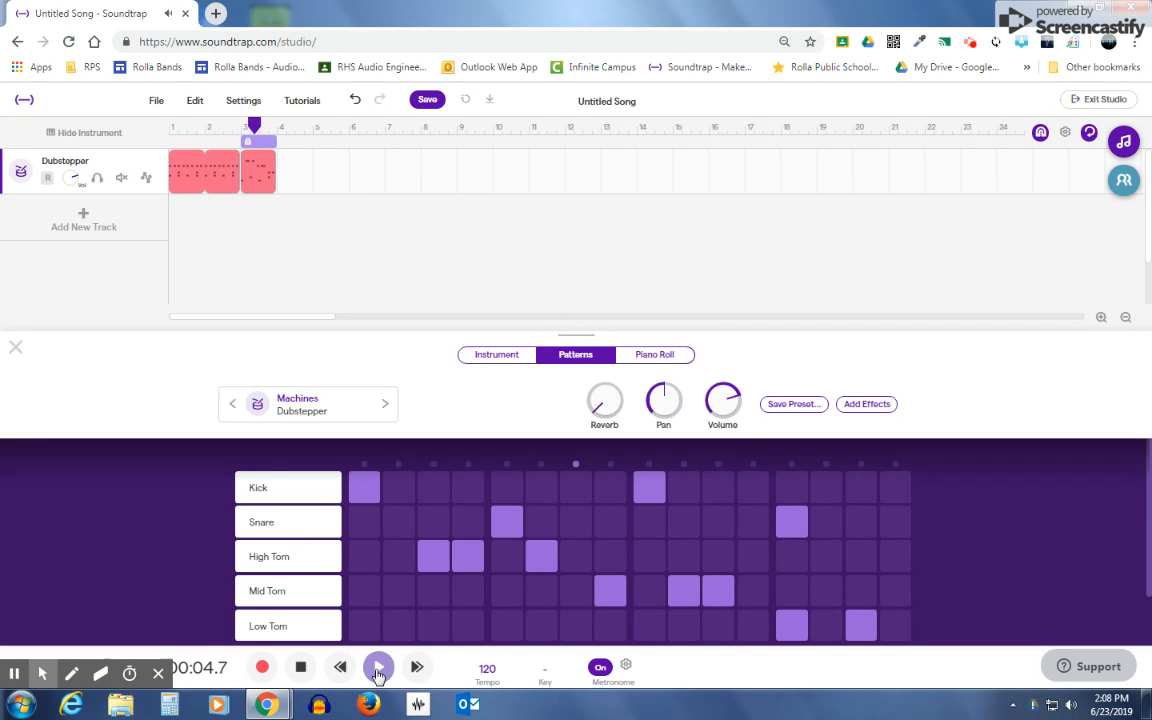
pyautogui.click(339, 670)
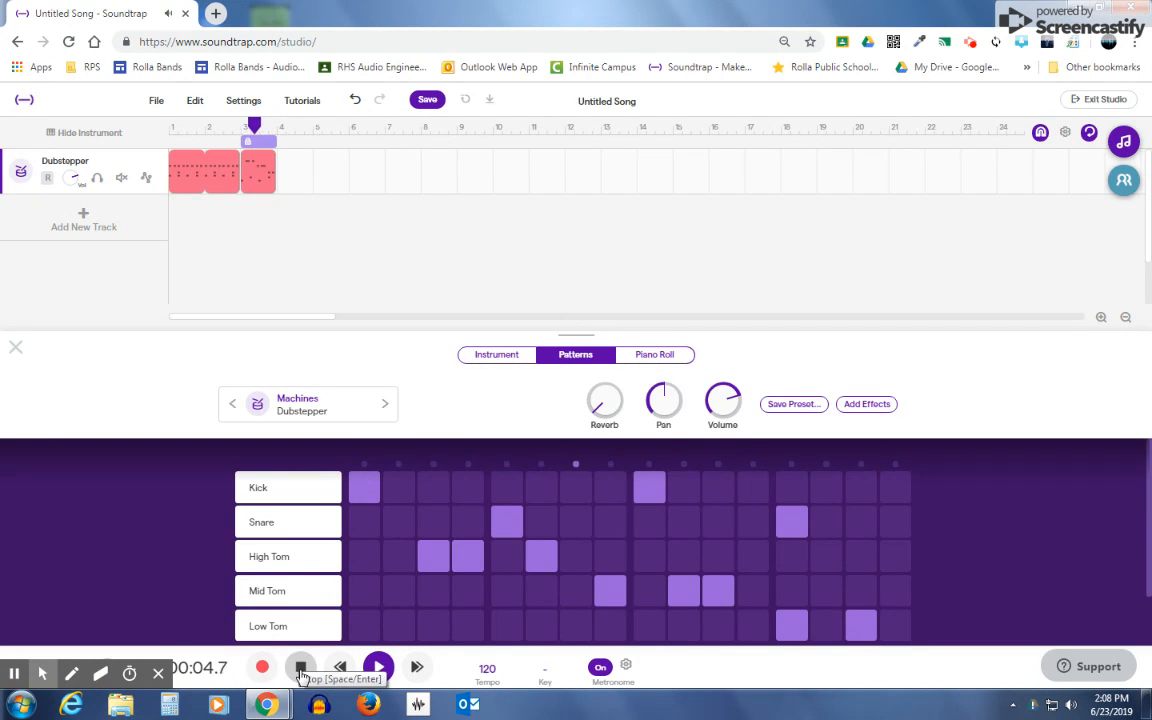
pyautogui.click(302, 670)
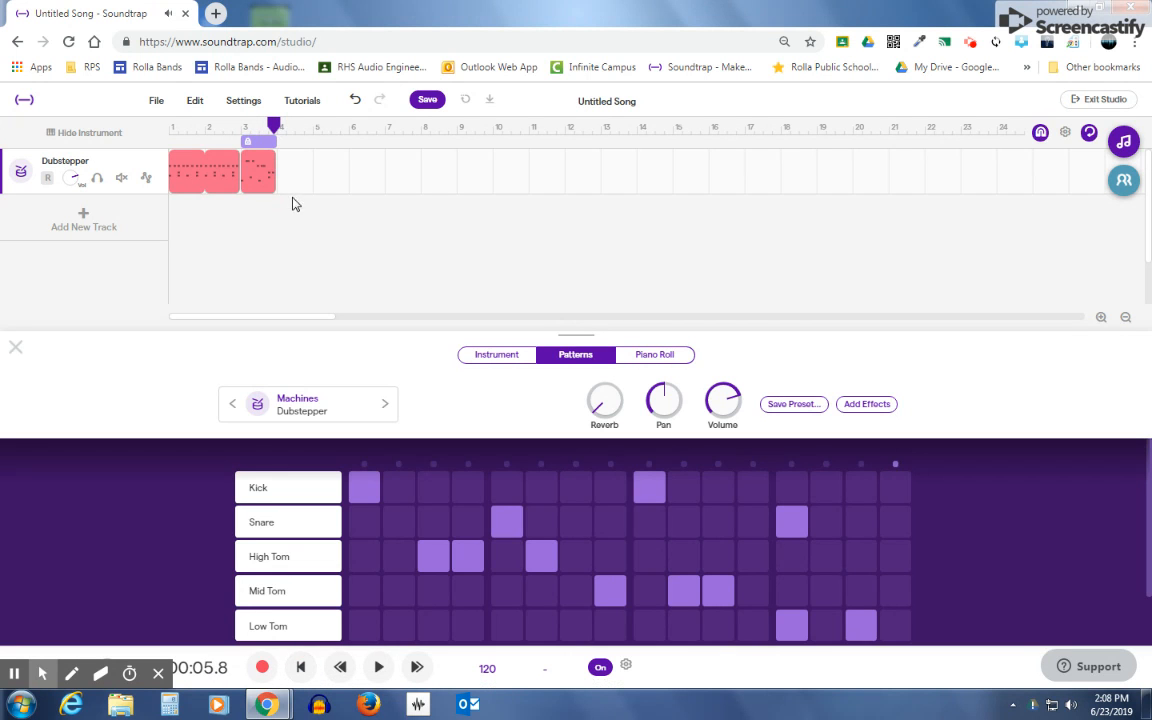
# Step: Close the instrument editor and loop the tom pattern region so it fills bars 3 and 4
pyautogui.click(15, 347)
pyautogui.moveTo(271, 164); pyautogui.dragTo(301, 161)
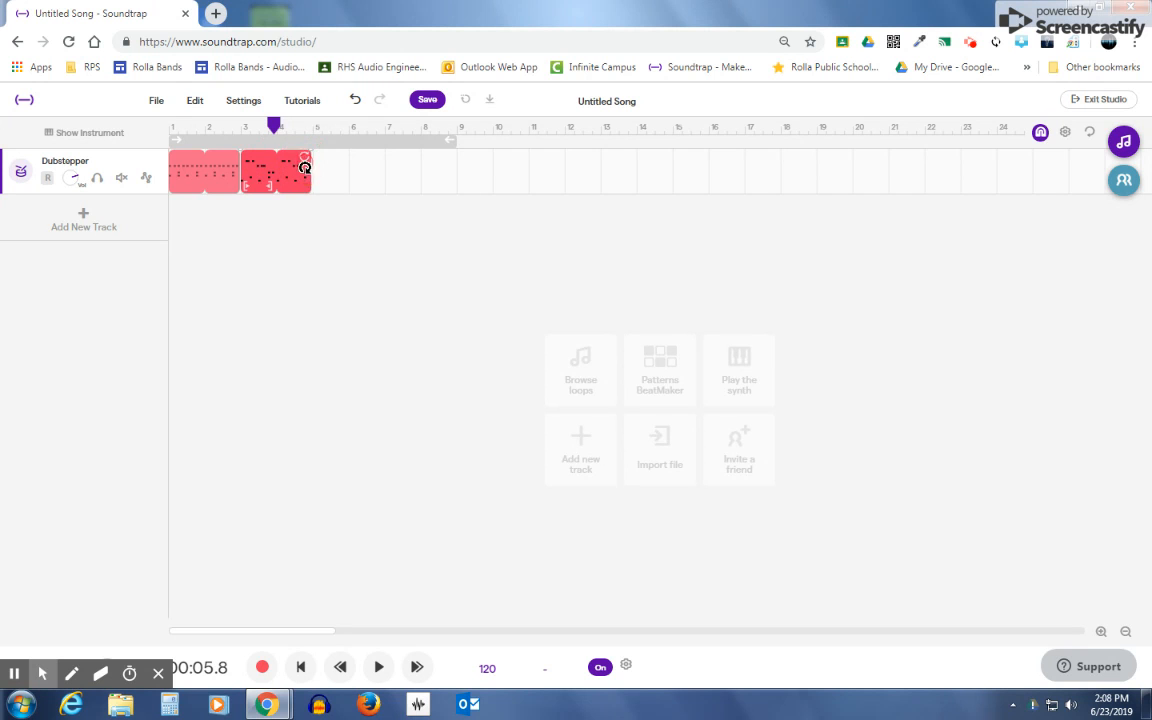
# Step: Play the whole four-bar drum arrangement from the beginning of the song and stop playback
pyautogui.click(301, 667)
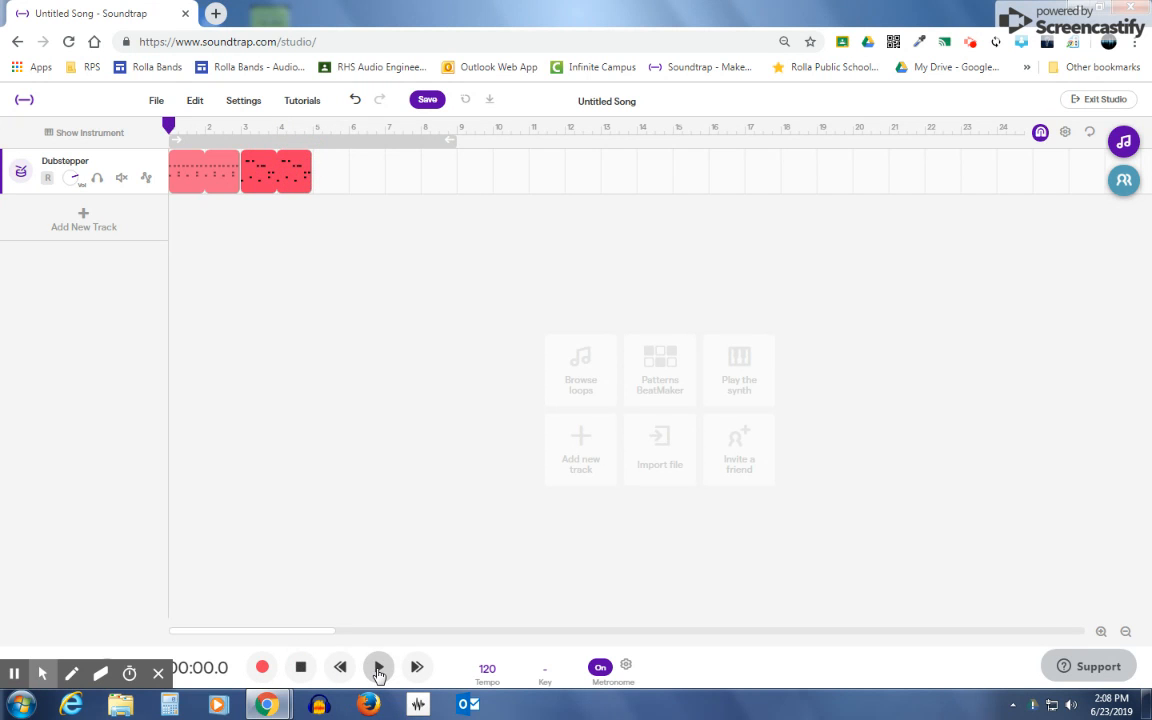
pyautogui.click(378, 670)
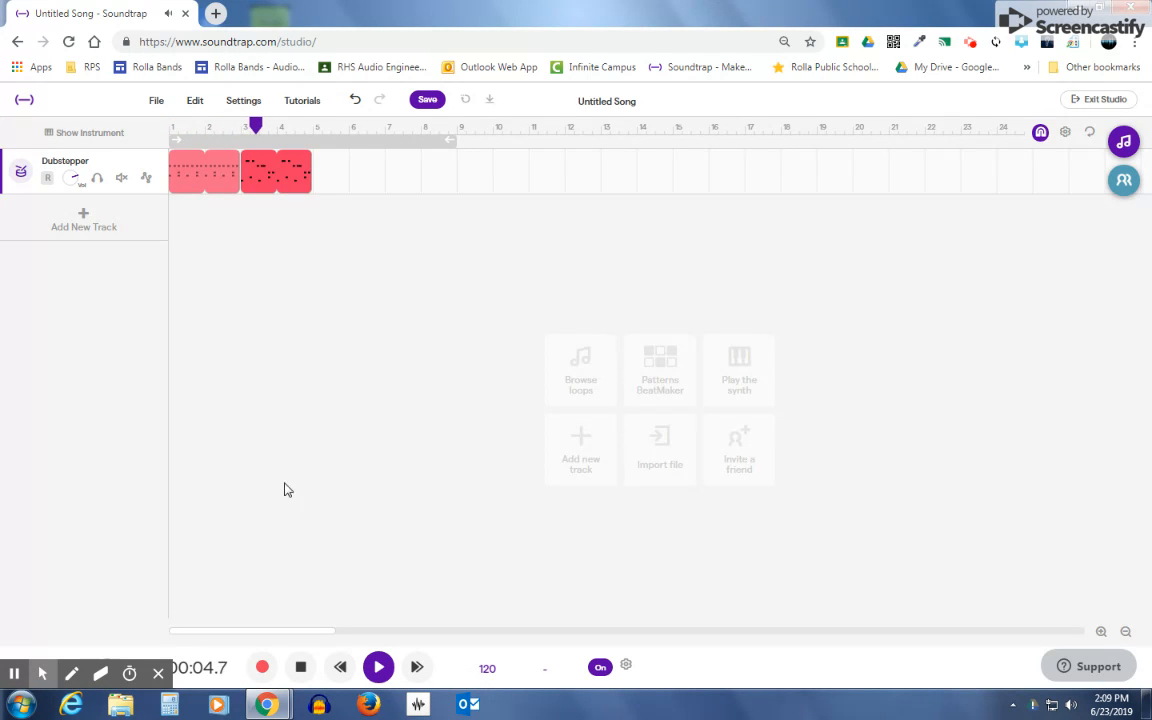
pyautogui.click(300, 668)
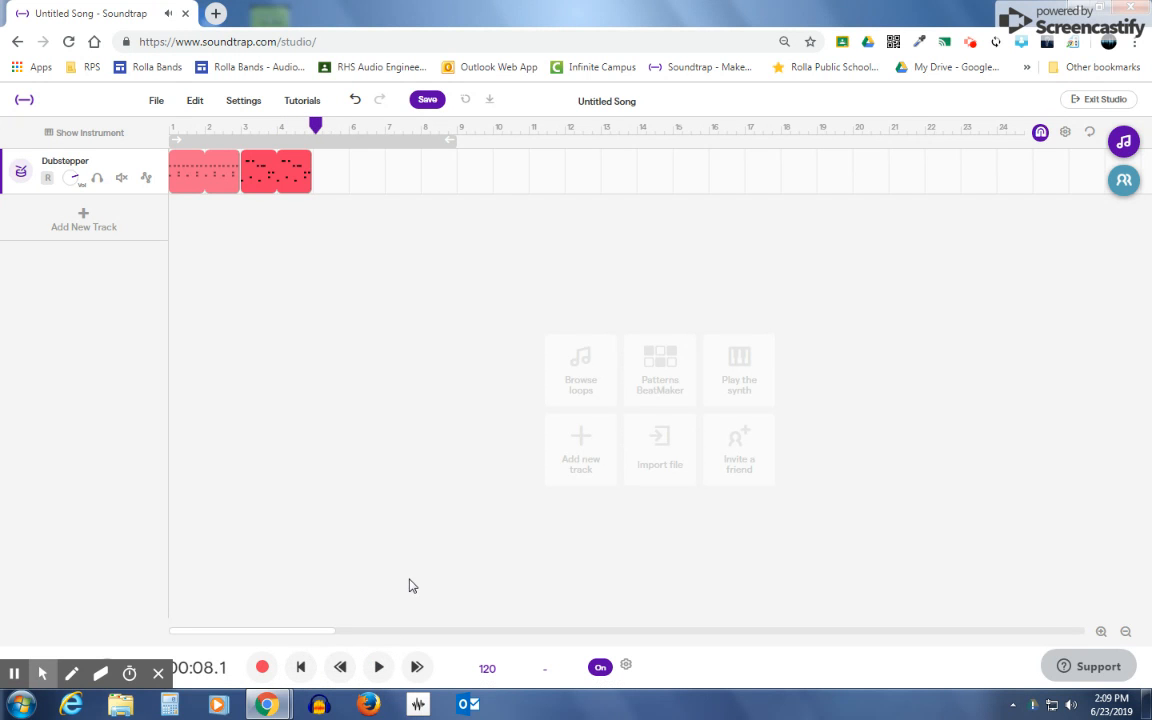
# Step: Start a new pattern in the empty bar 5 of the Dubstepper track
pyautogui.doubleClick(315, 175)
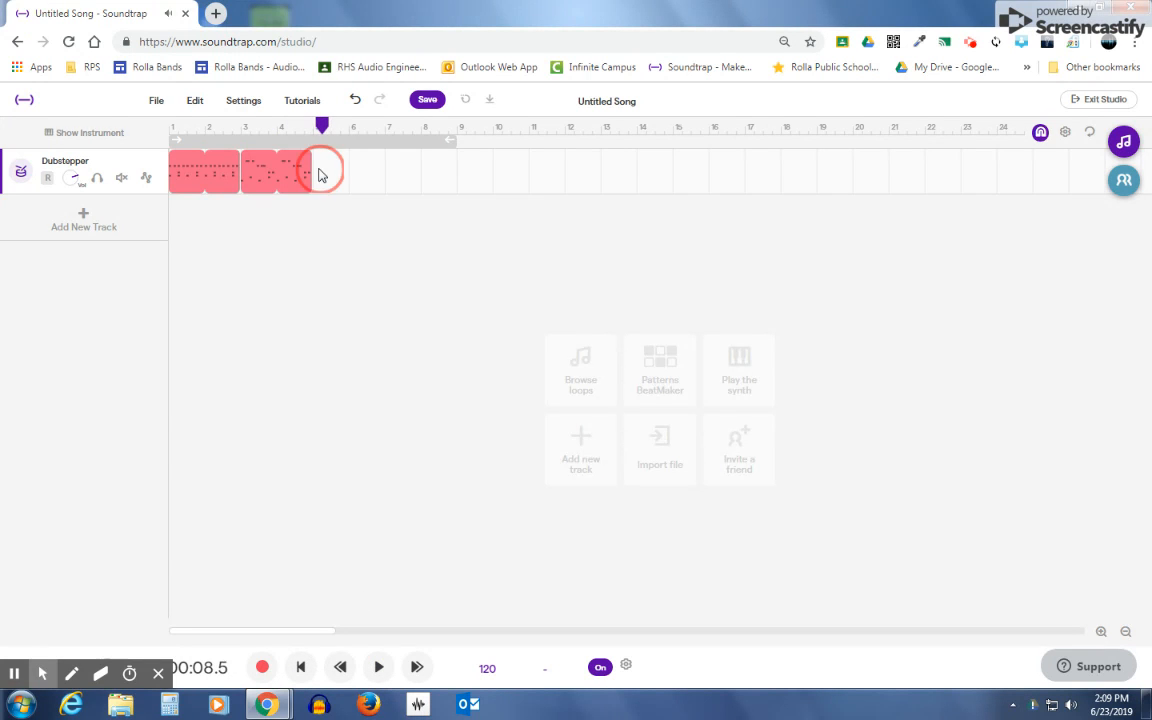
pyautogui.click(576, 357)
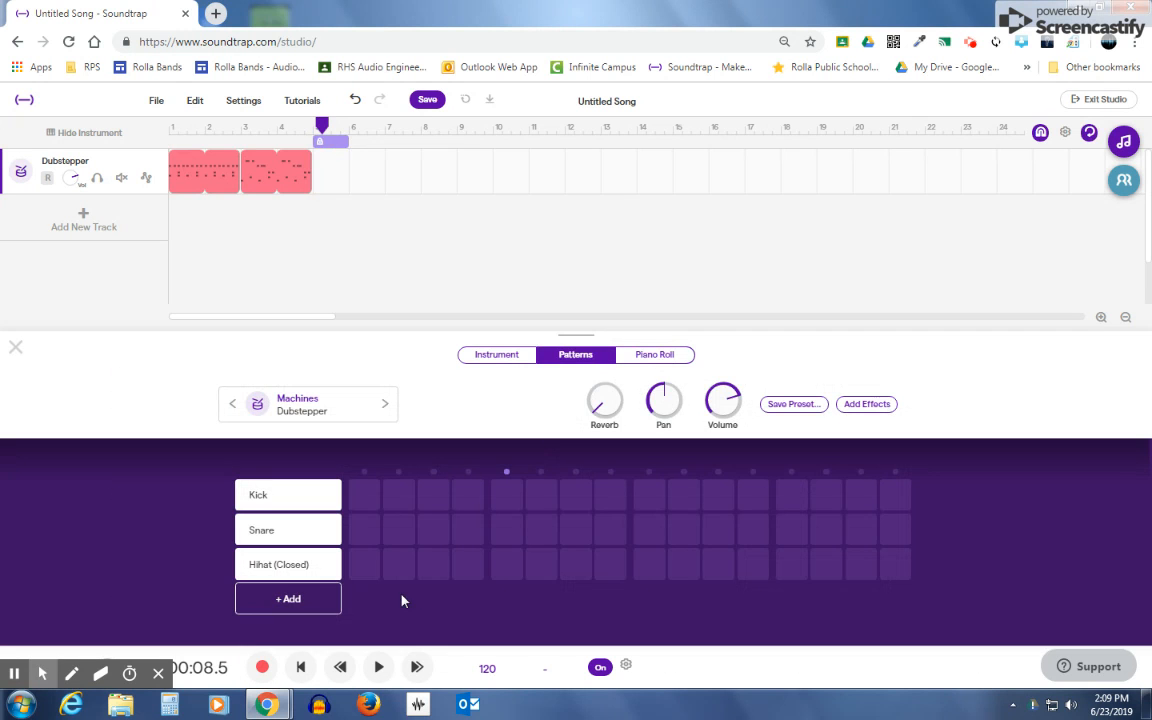